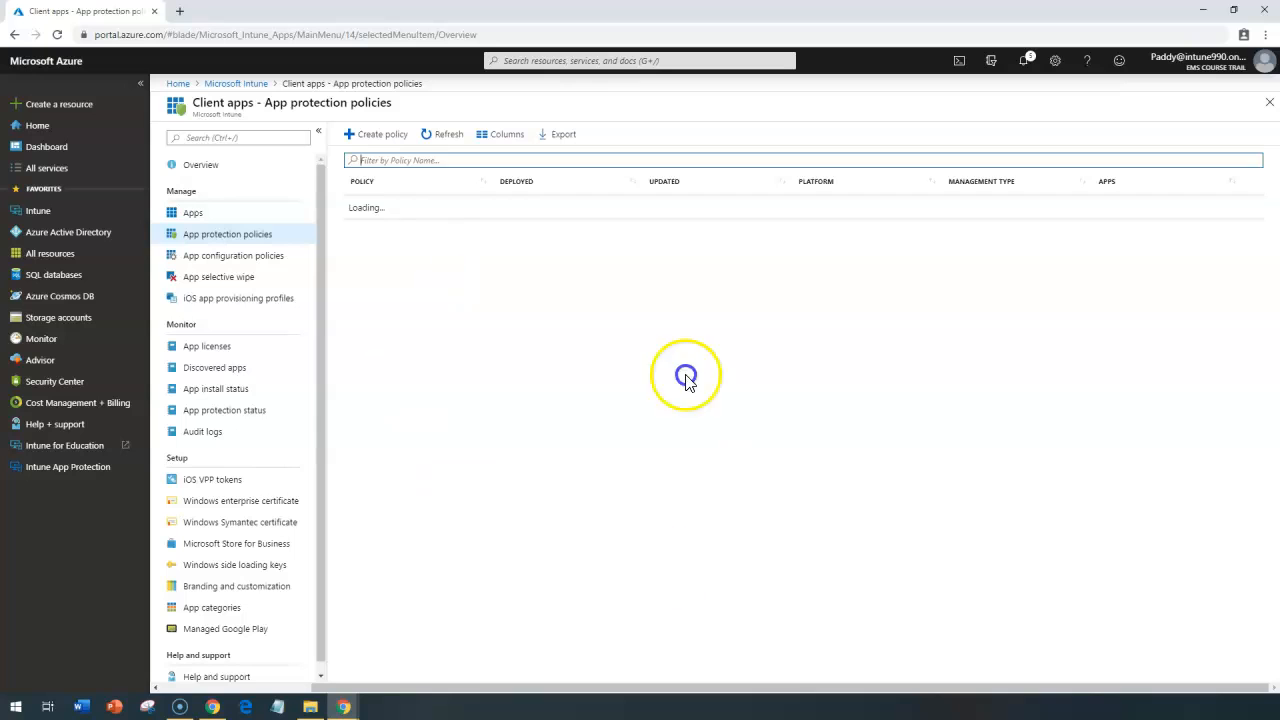
drag(807, 625, 400, 245)
click(538, 411)
click(380, 286)
click(688, 367)
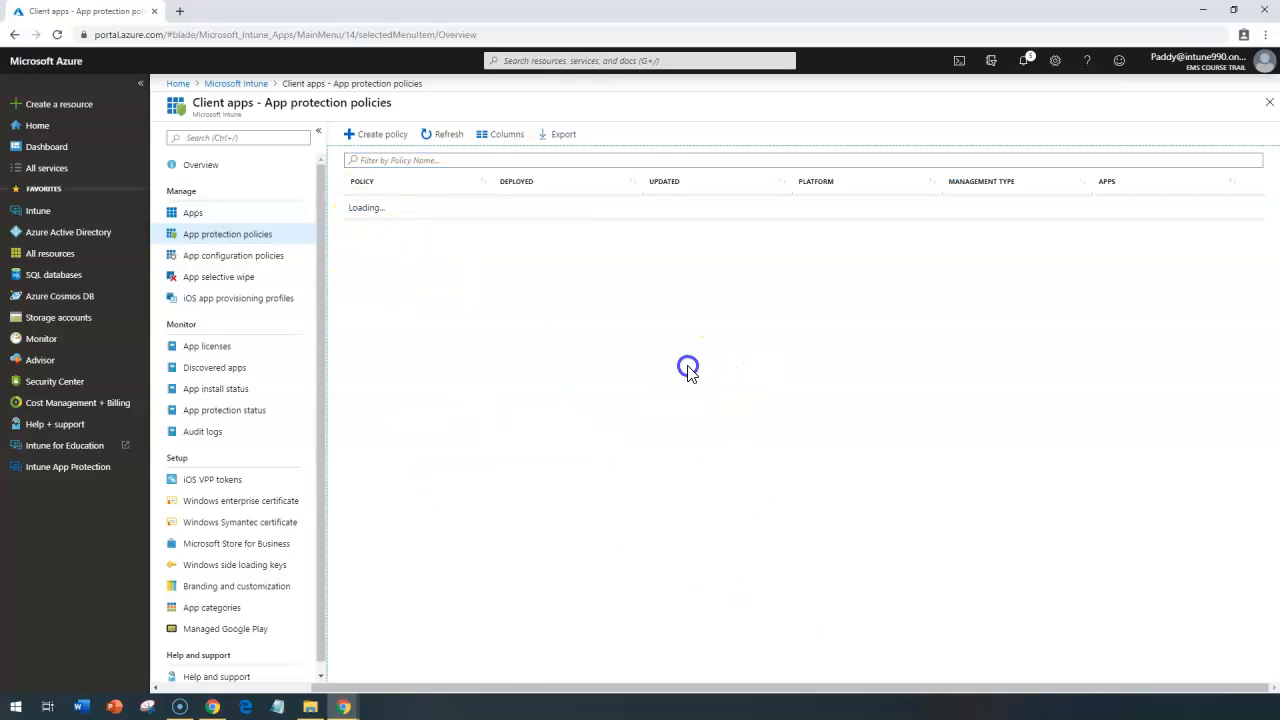
Step: Start a new app protection policy for the iOS platform and name it iOS
click(358, 134)
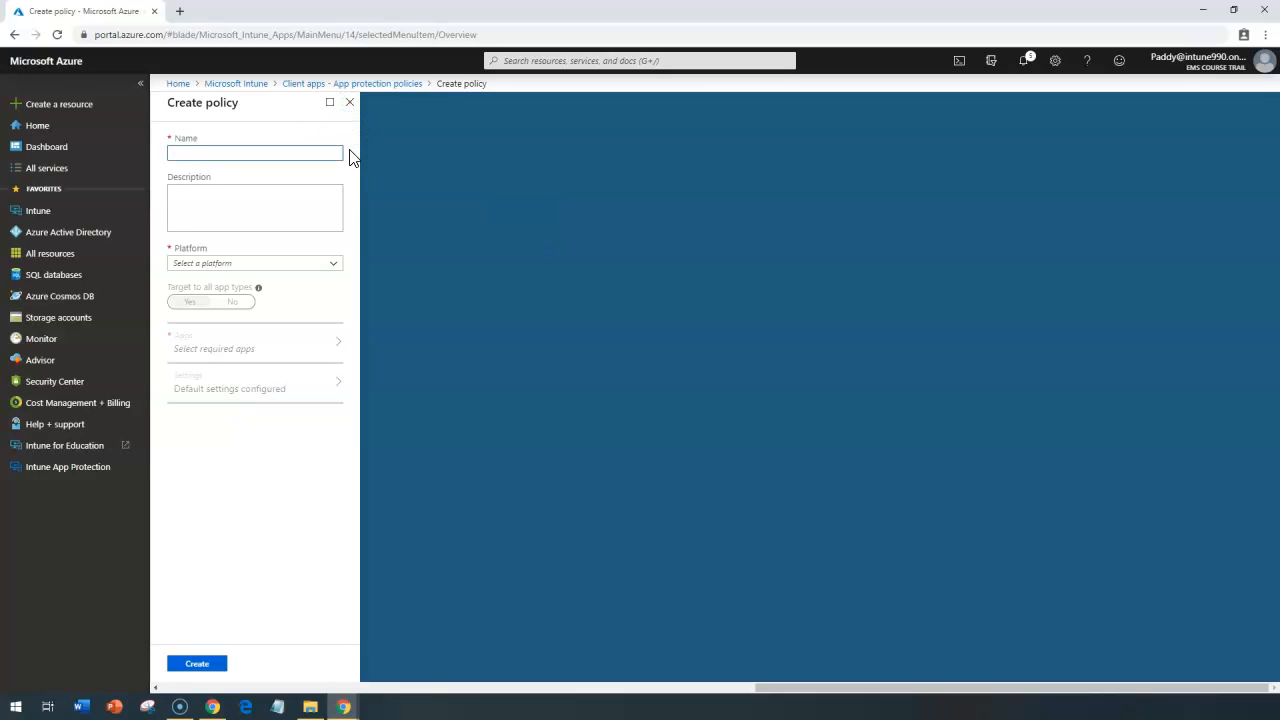
click(303, 265)
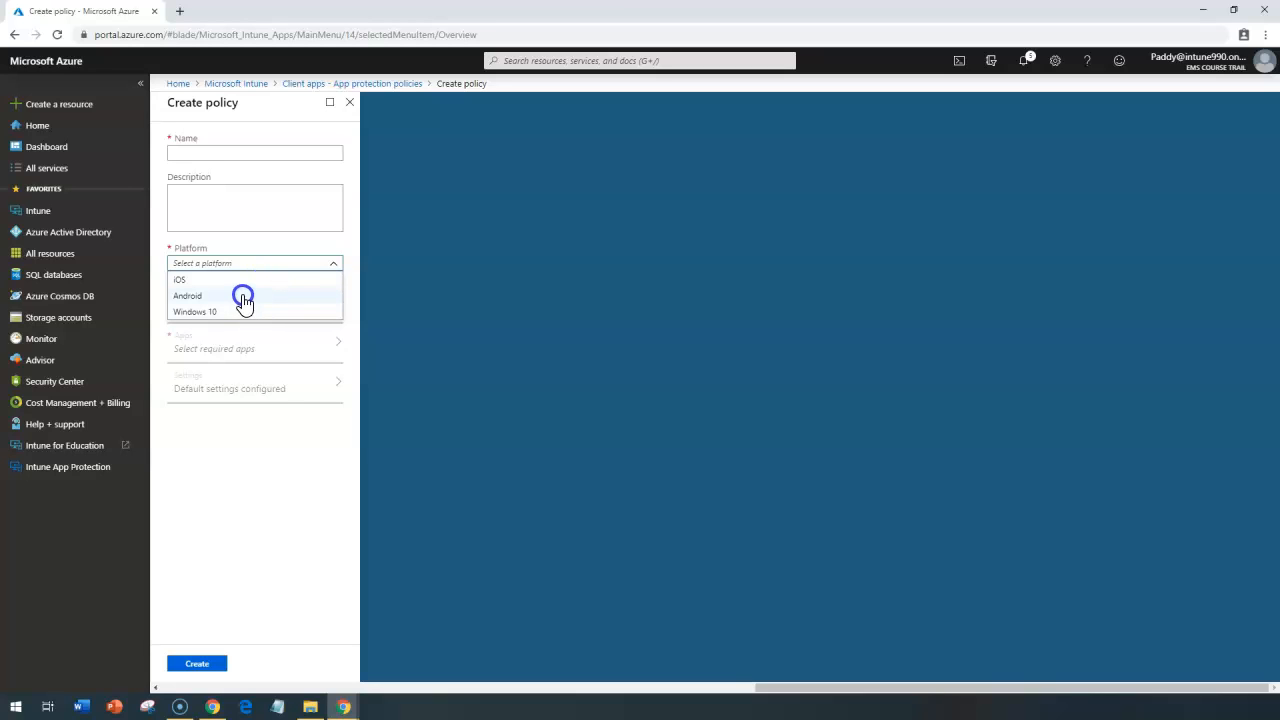
click(485, 390)
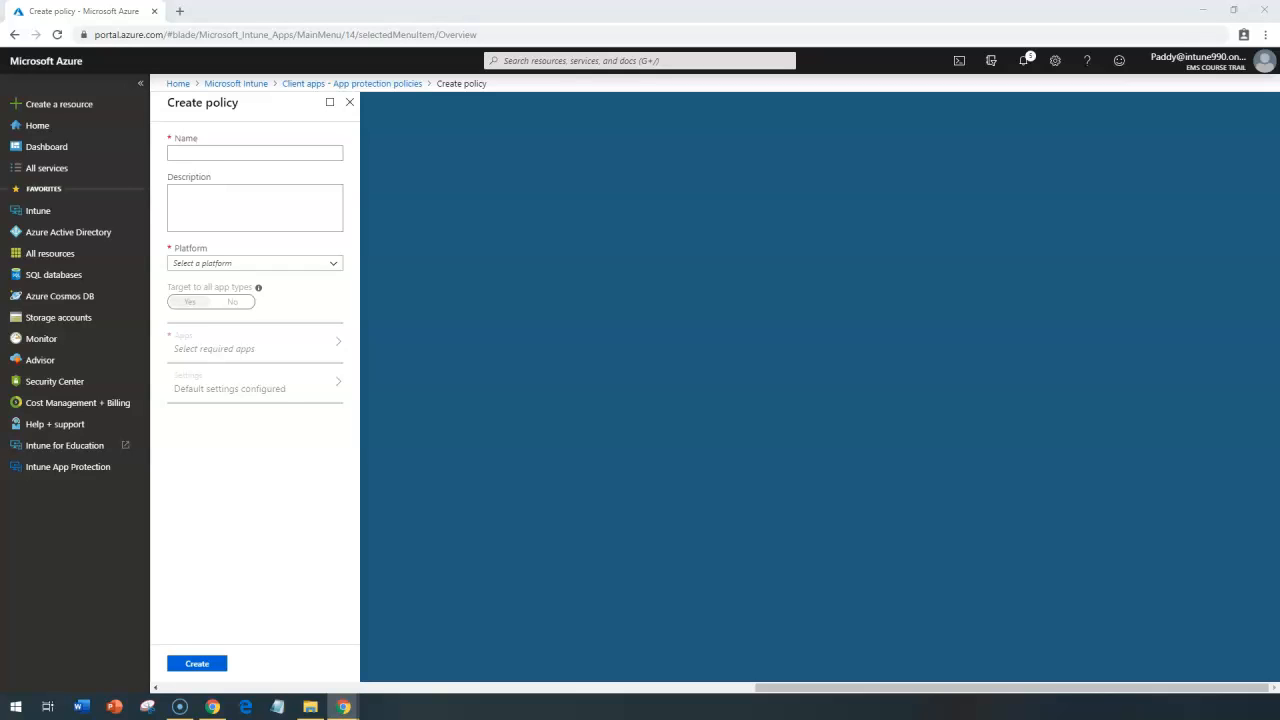
click(382, 372)
click(248, 264)
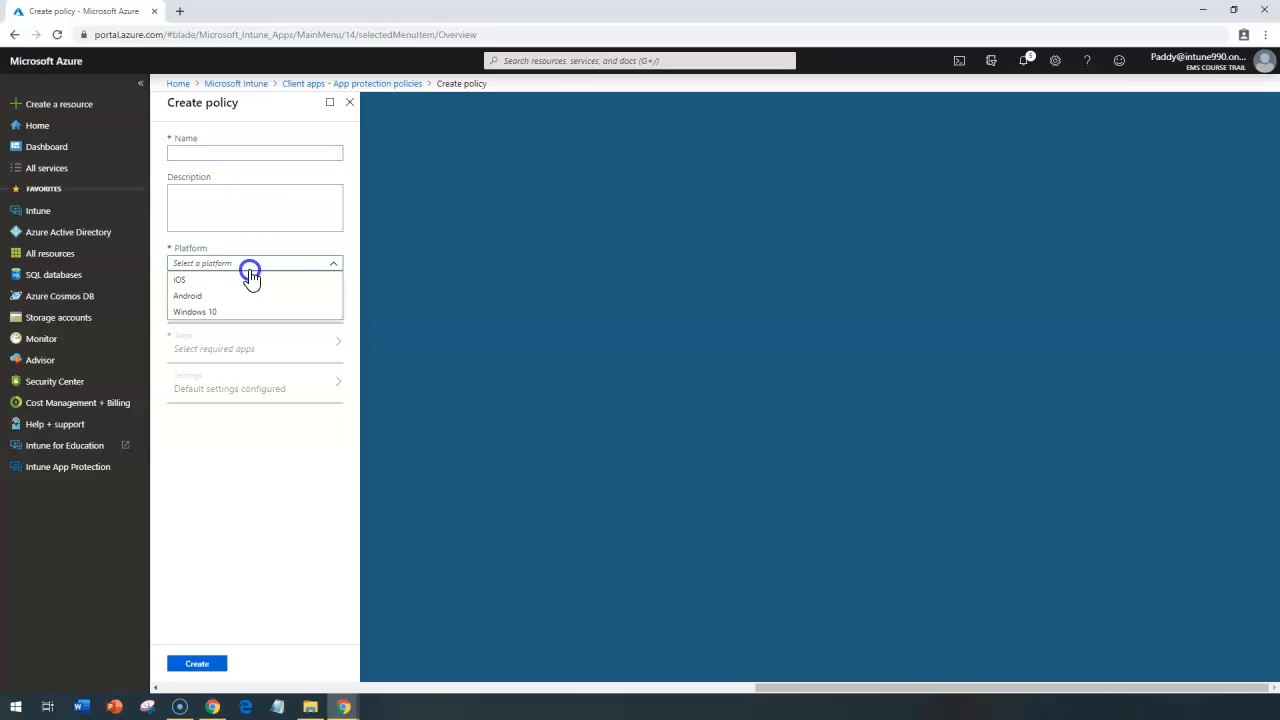
click(221, 281)
click(189, 148)
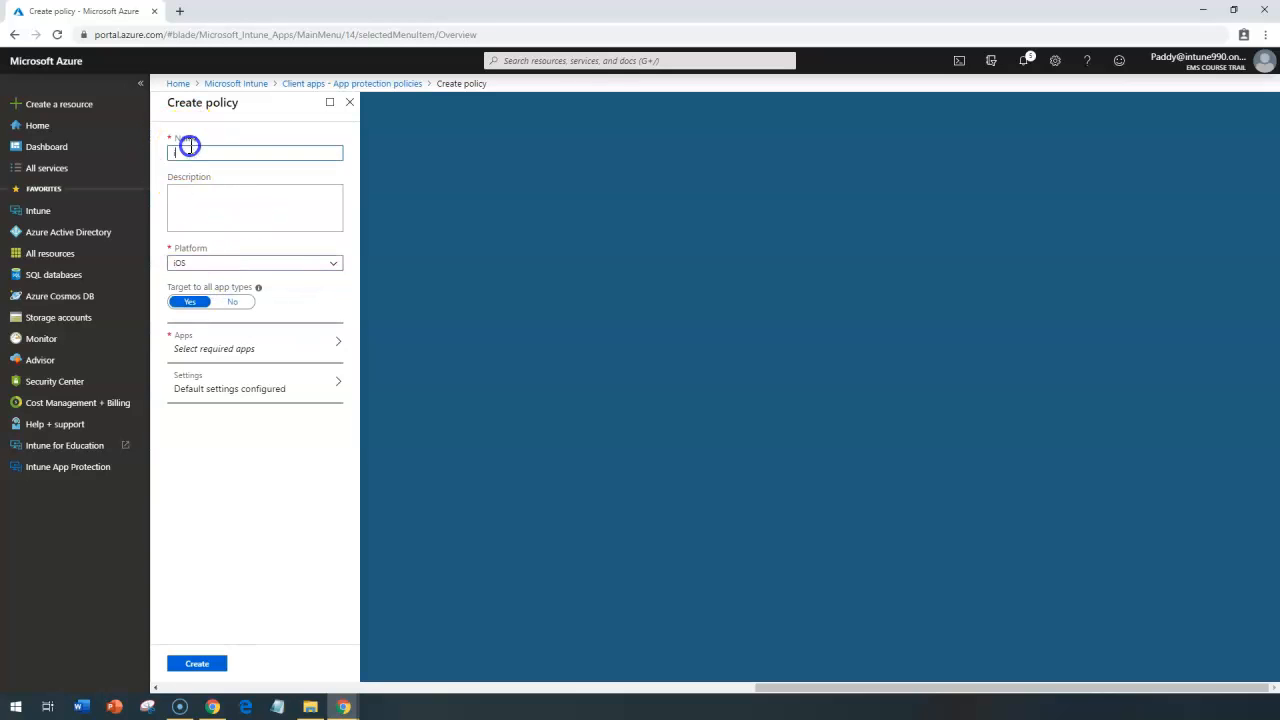
text(iOS)
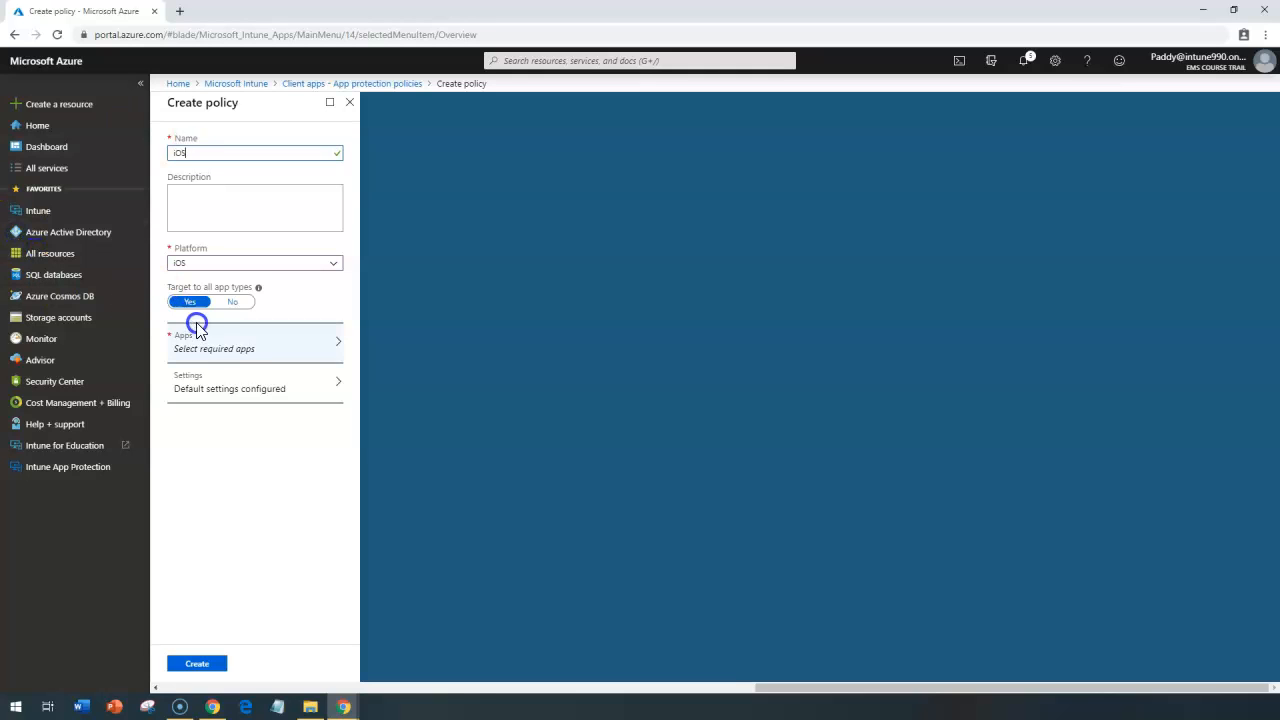
Step: Choose Outlook as the required app that the policy targets
click(237, 356)
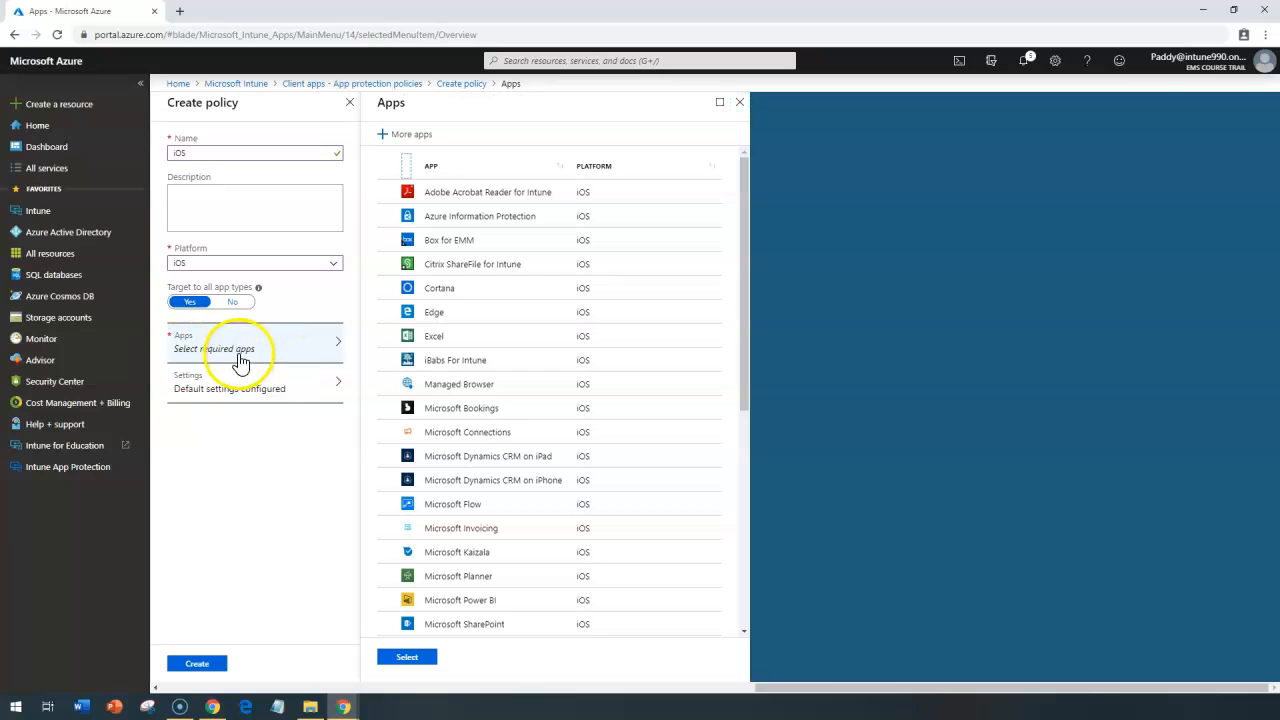
click(757, 363)
click(773, 440)
drag(745, 309, 775, 600)
click(389, 399)
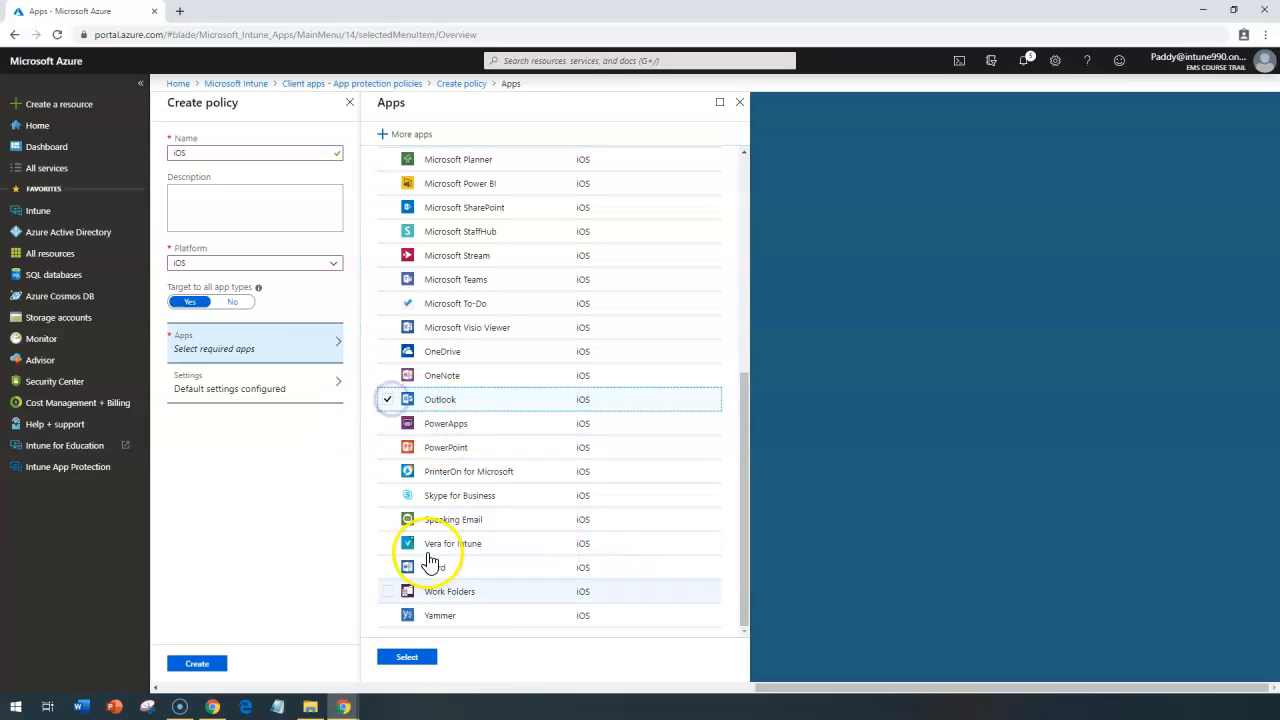
click(419, 664)
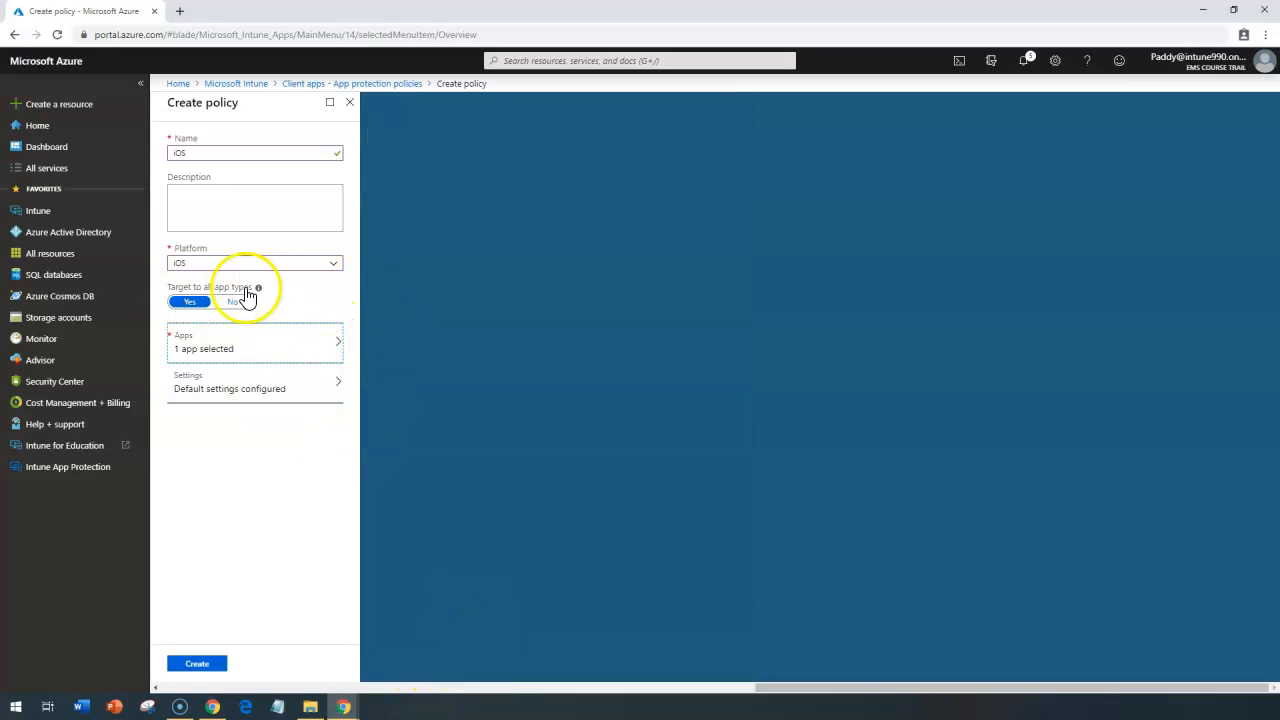
Step: In the policy's data protection settings, block backing up Org data to iTunes and iCloud backups
click(242, 396)
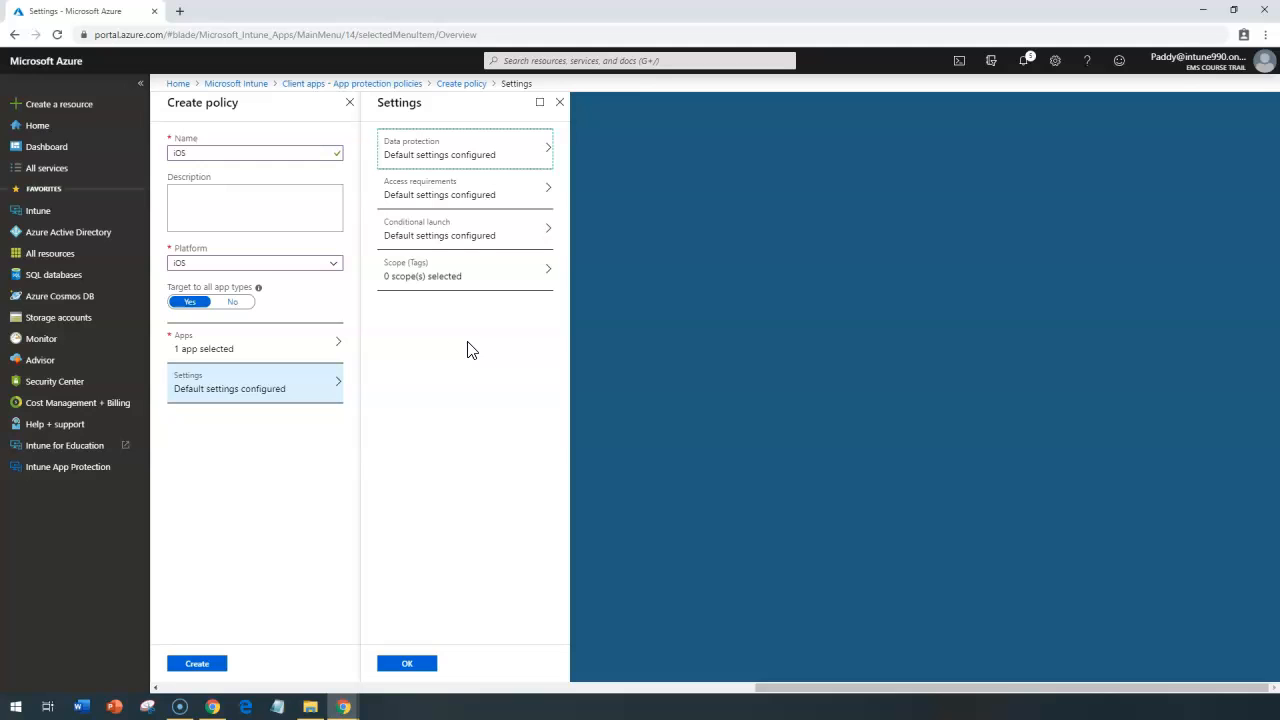
click(443, 134)
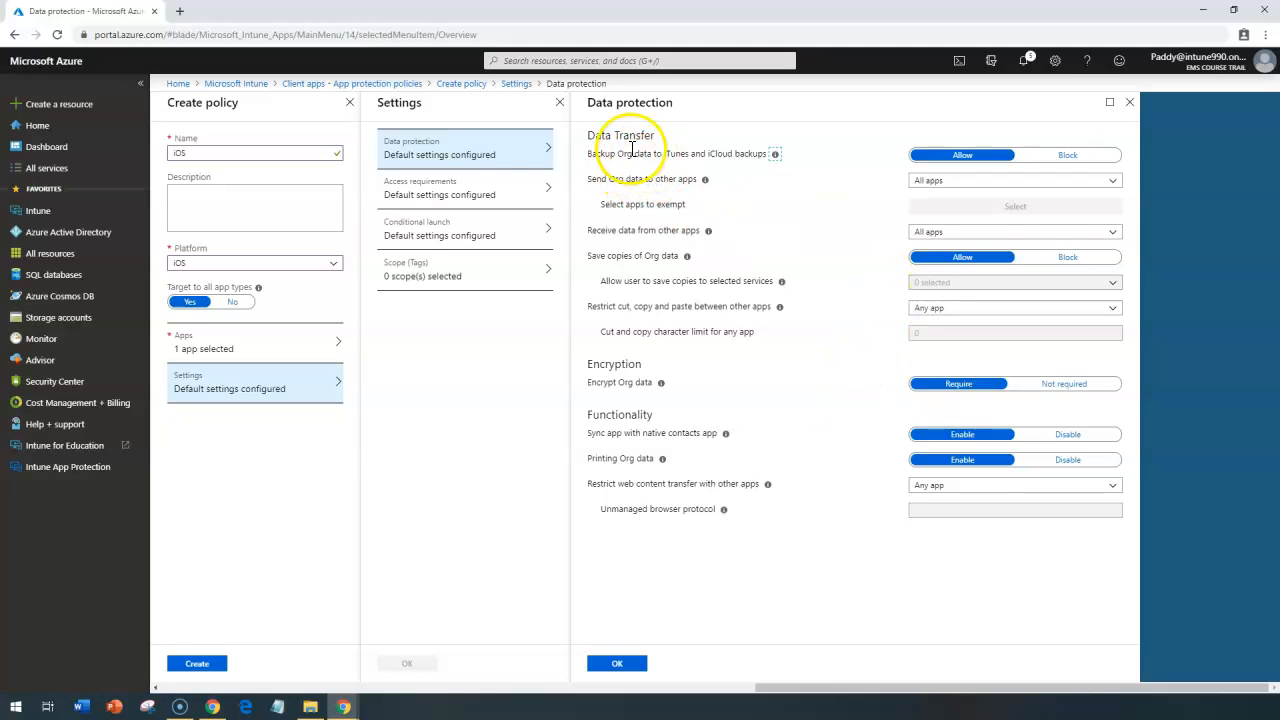
drag(611, 154, 729, 155)
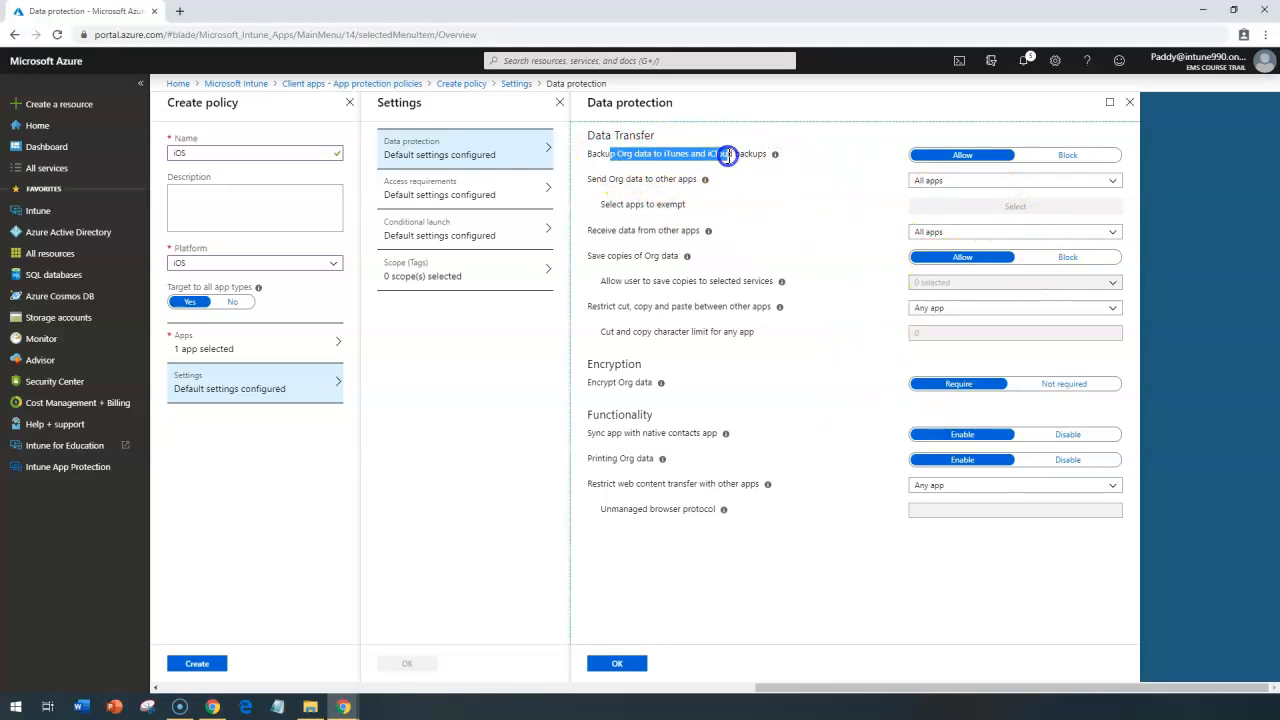
drag(637, 175, 741, 169)
drag(668, 155, 735, 159)
click(778, 197)
triple_click(678, 156)
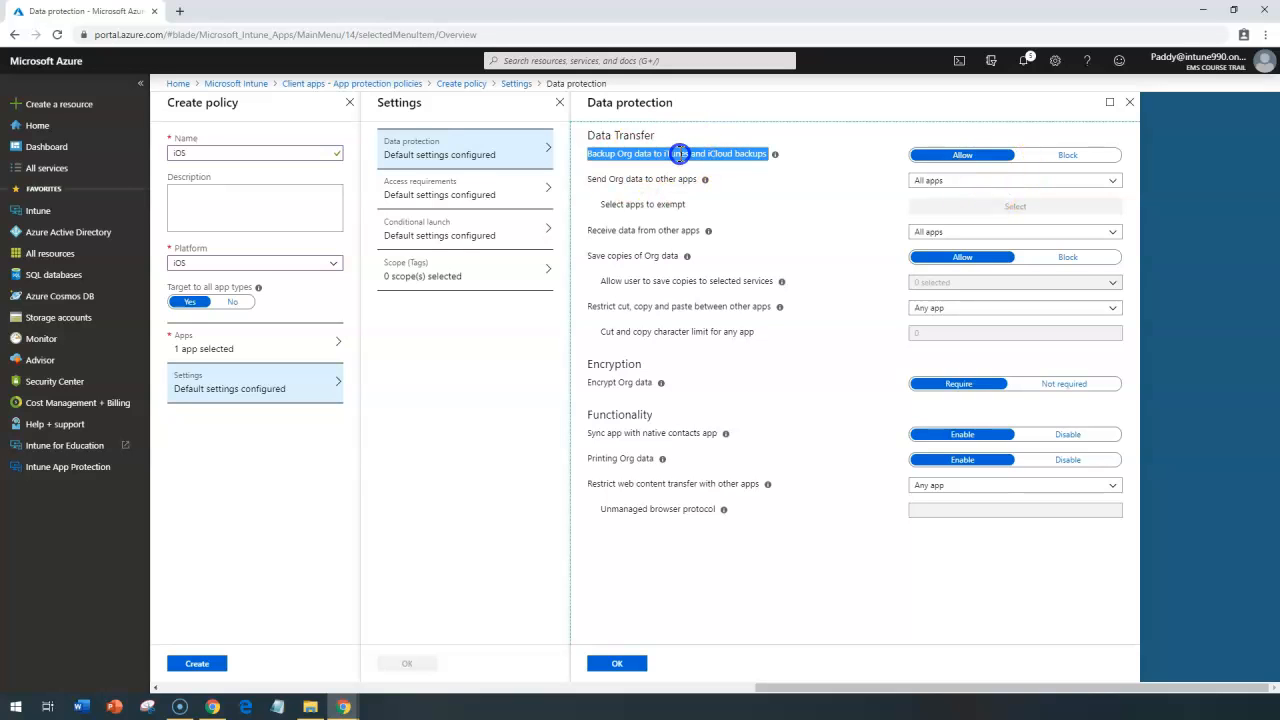
click(1066, 158)
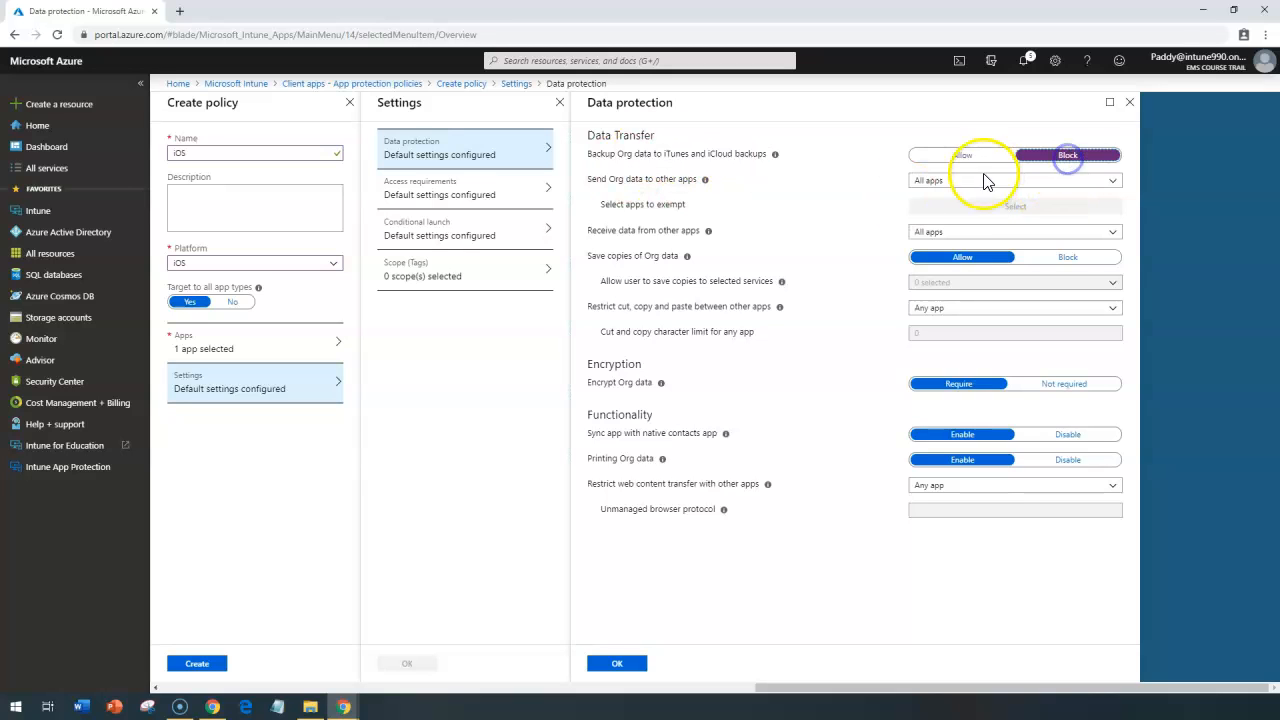
double_click(678, 155)
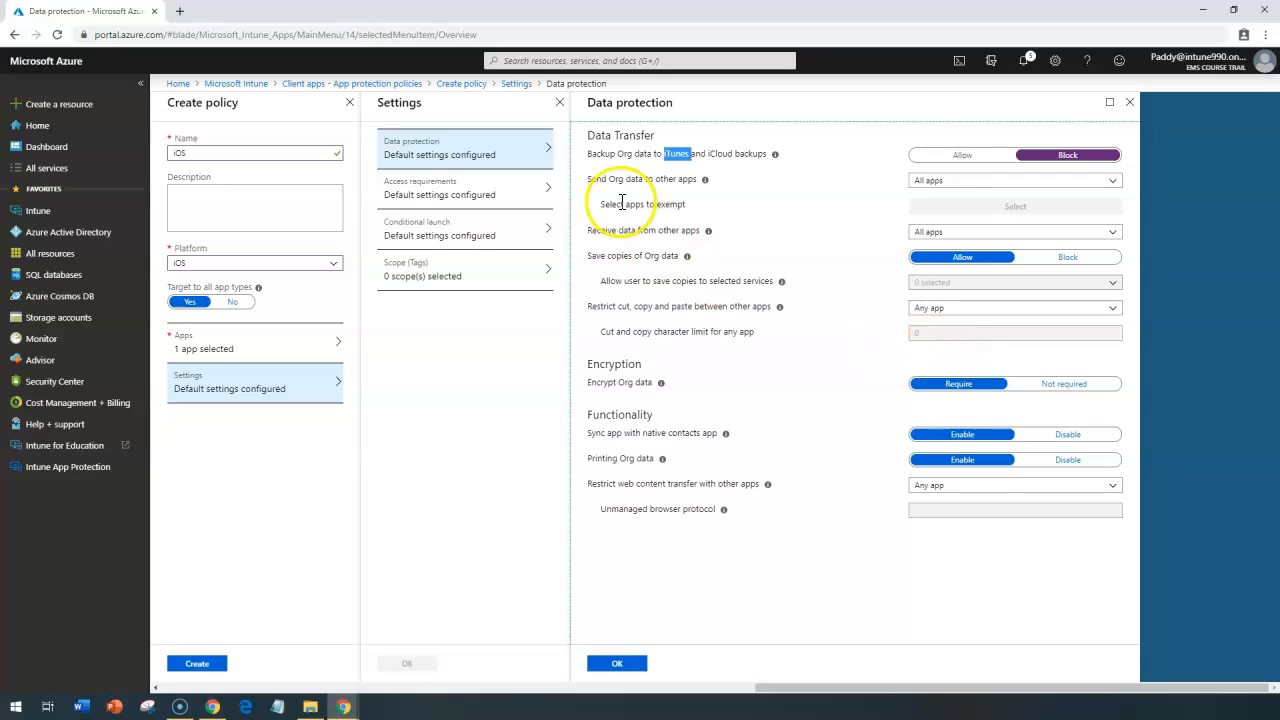
click(938, 184)
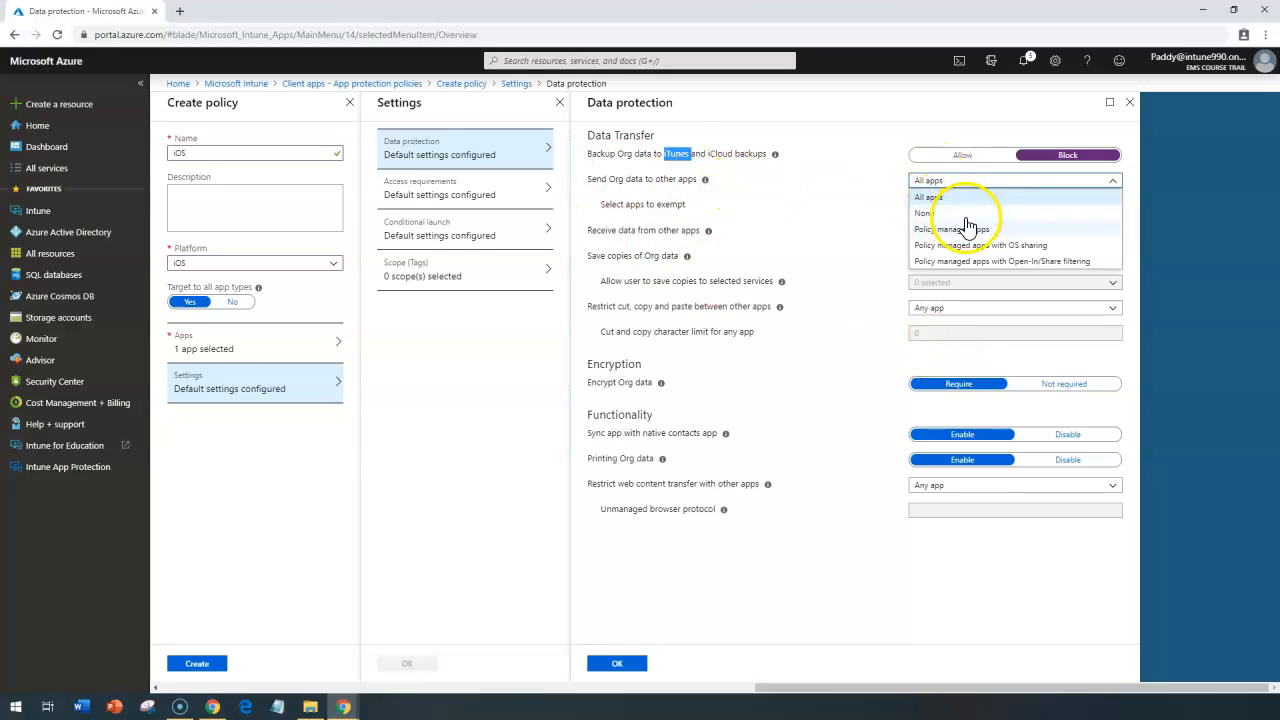
click(932, 178)
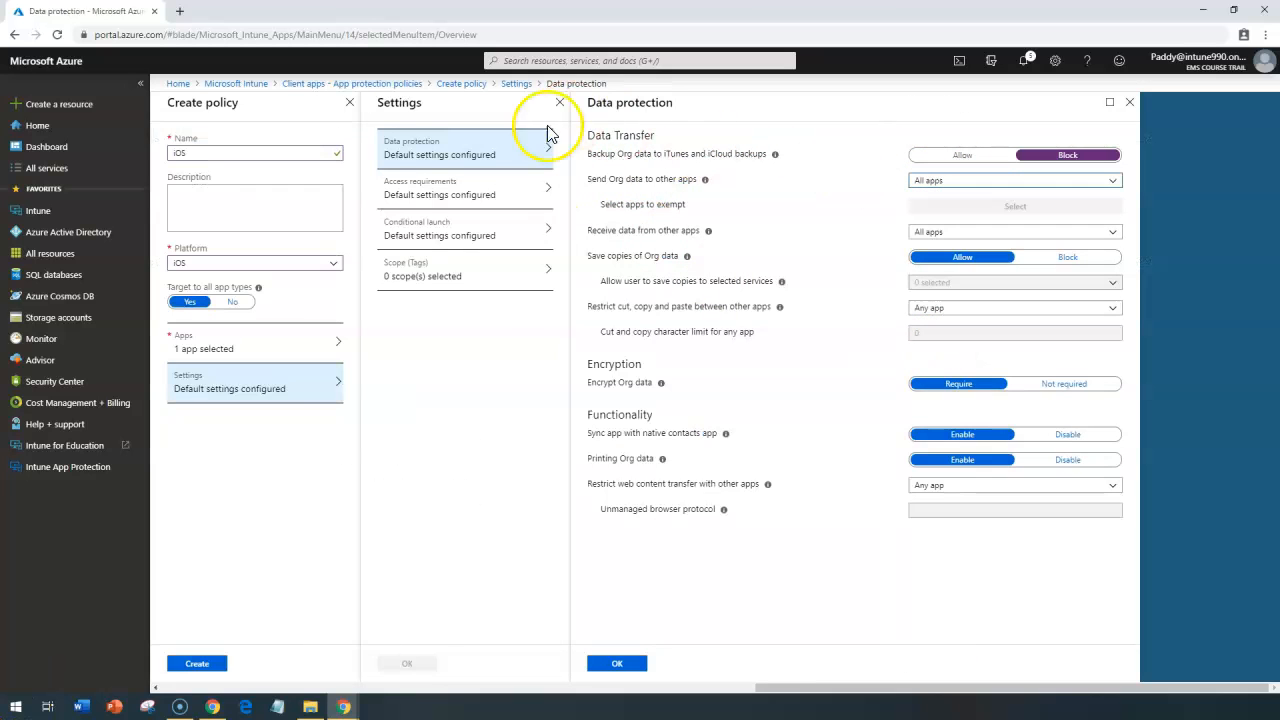
drag(587, 178, 668, 181)
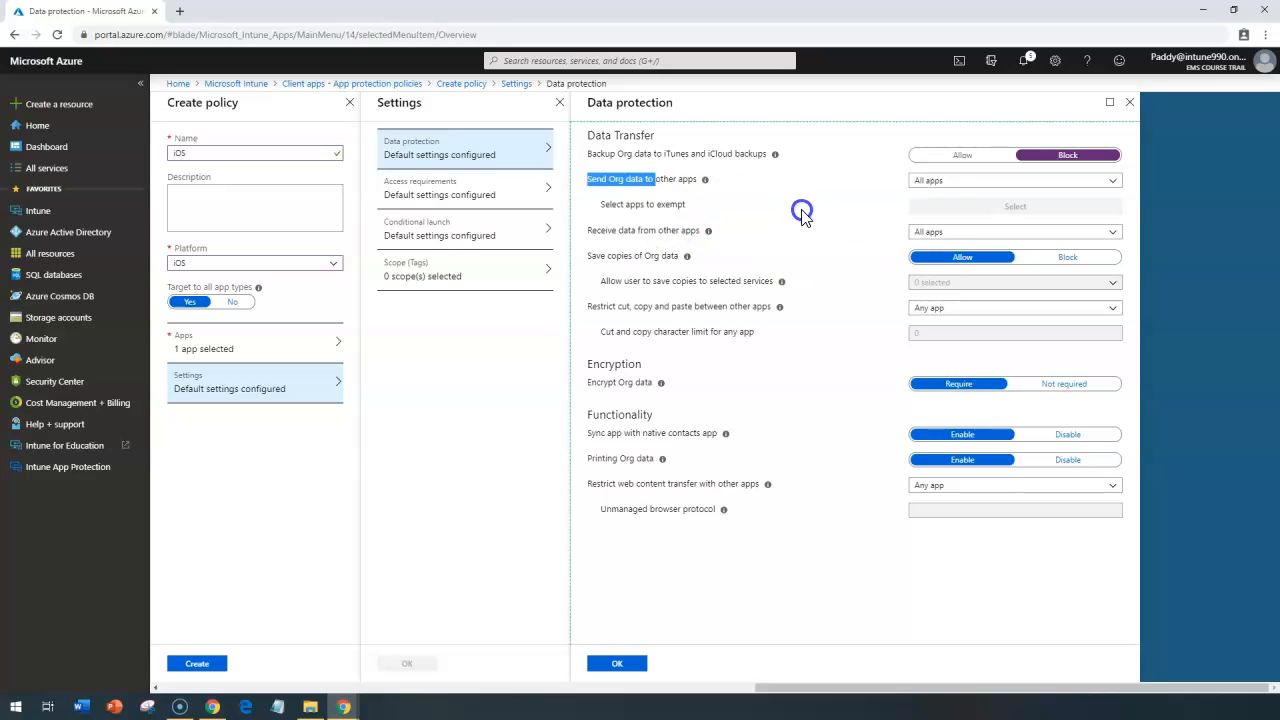
click(940, 182)
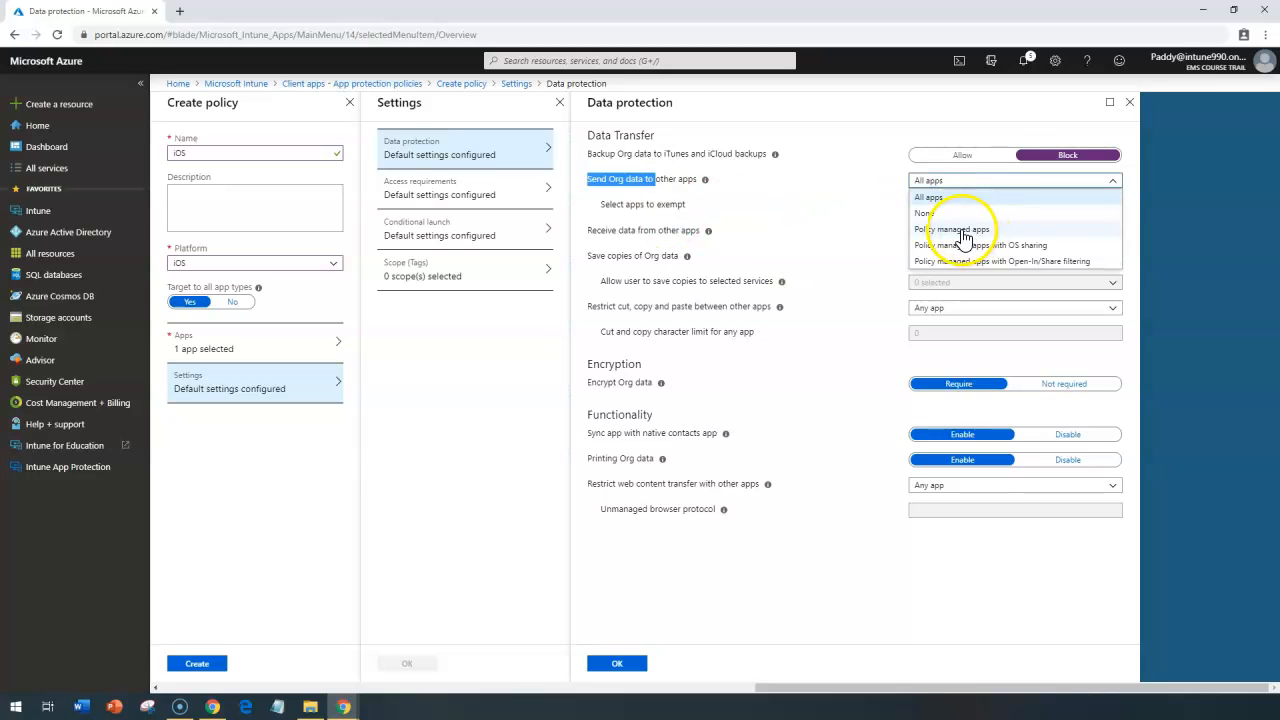
click(936, 232)
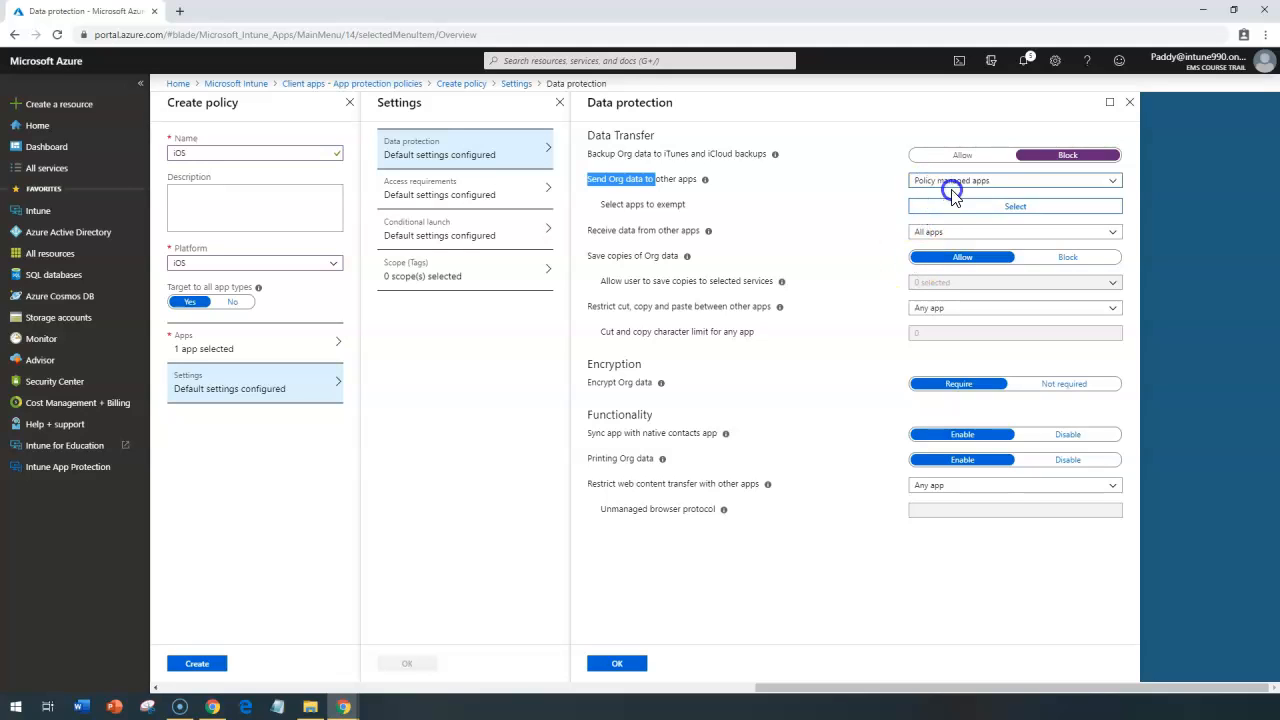
click(1006, 186)
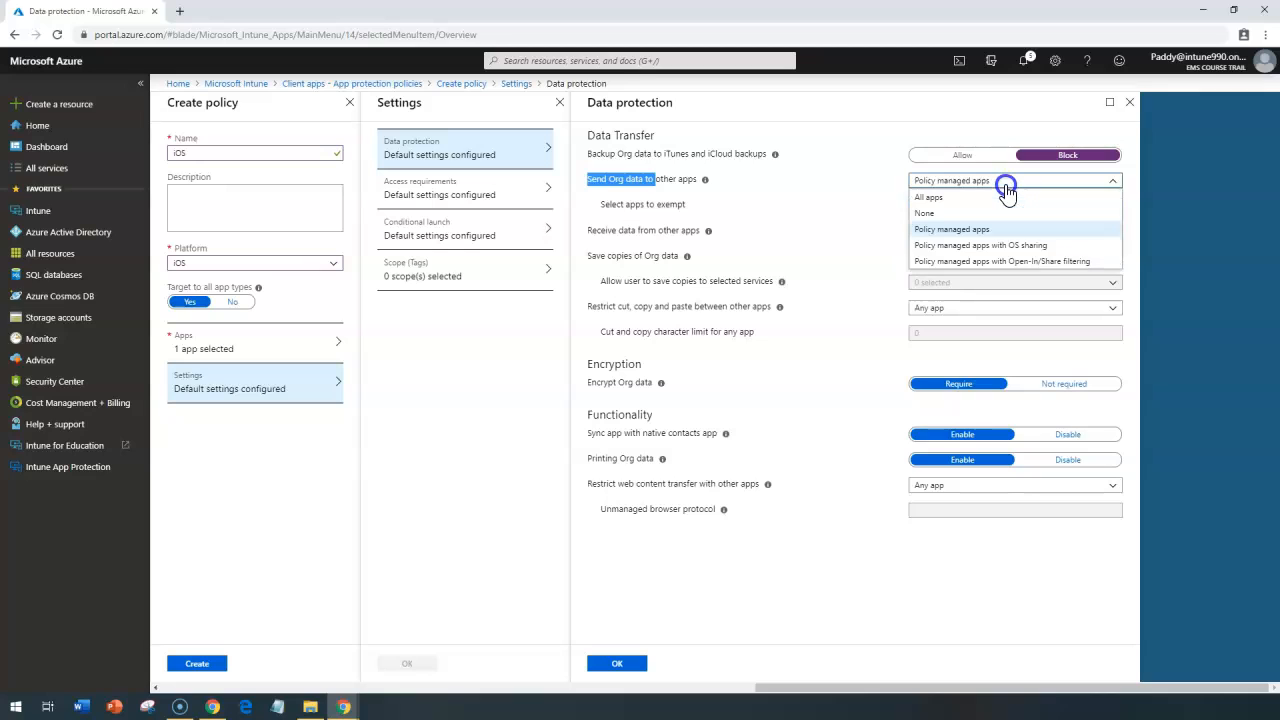
click(944, 198)
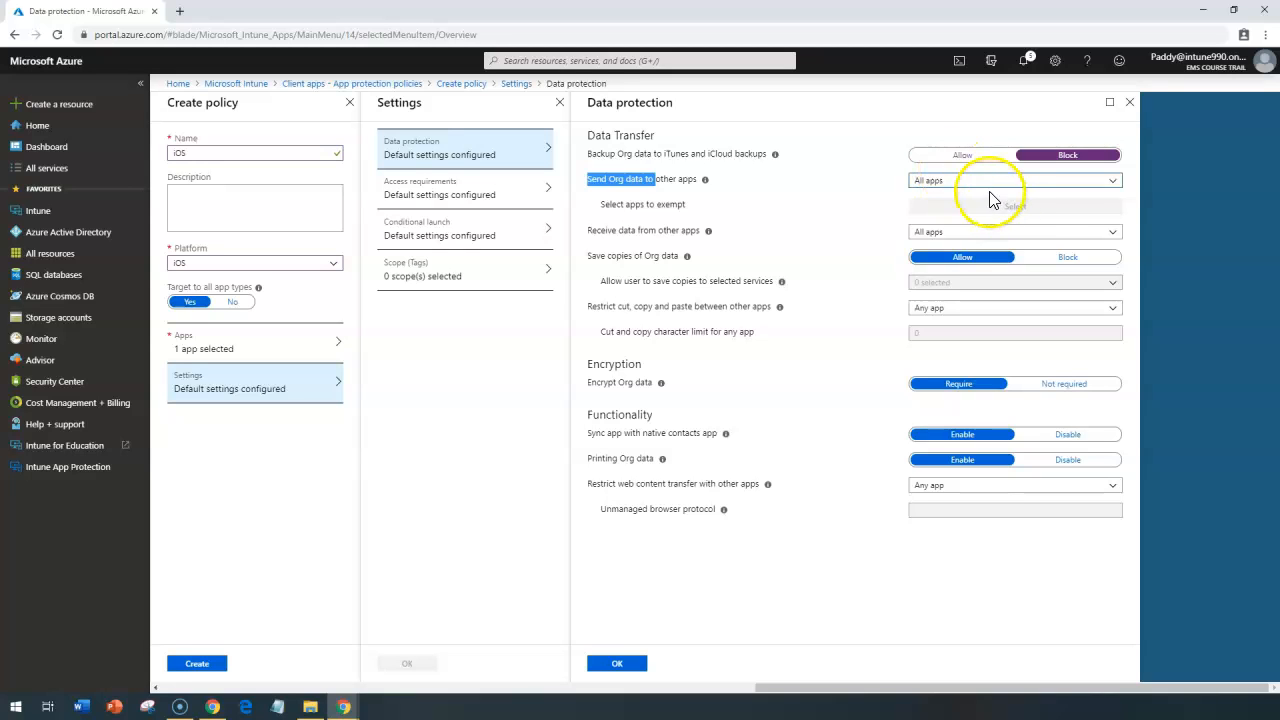
Step: Restrict sending Org data to other apps to Policy managed apps
click(982, 183)
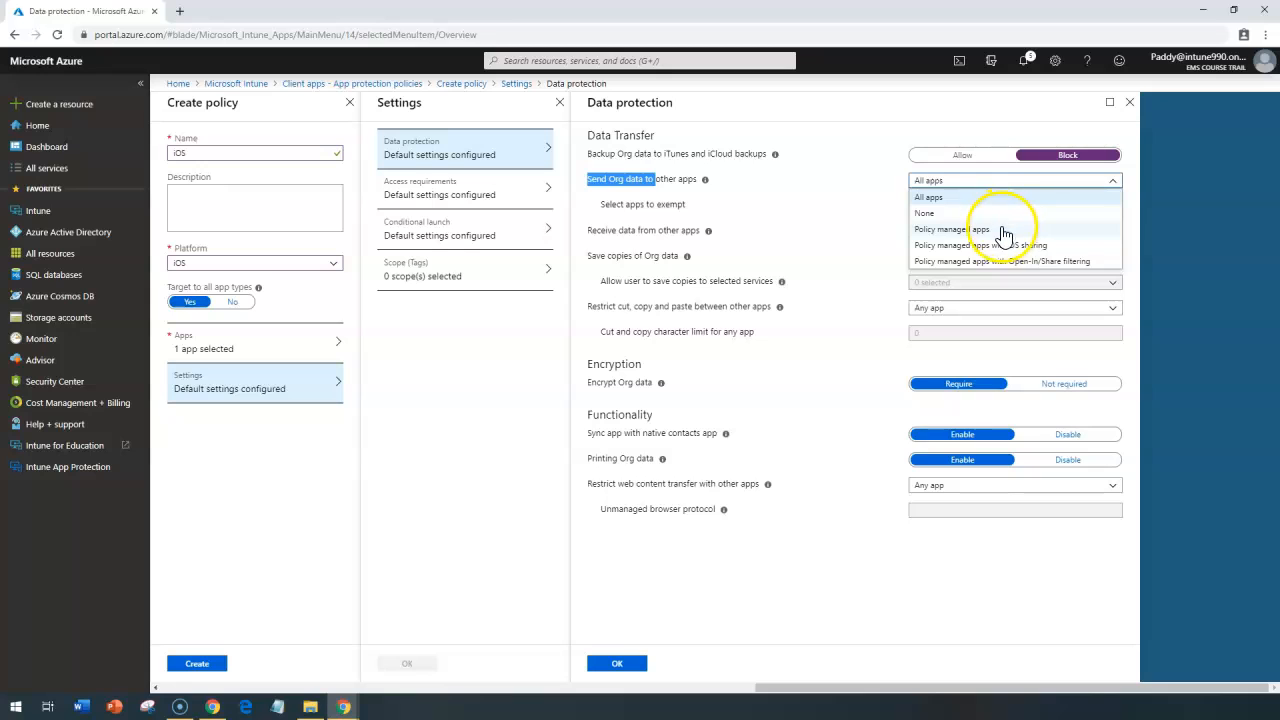
click(955, 230)
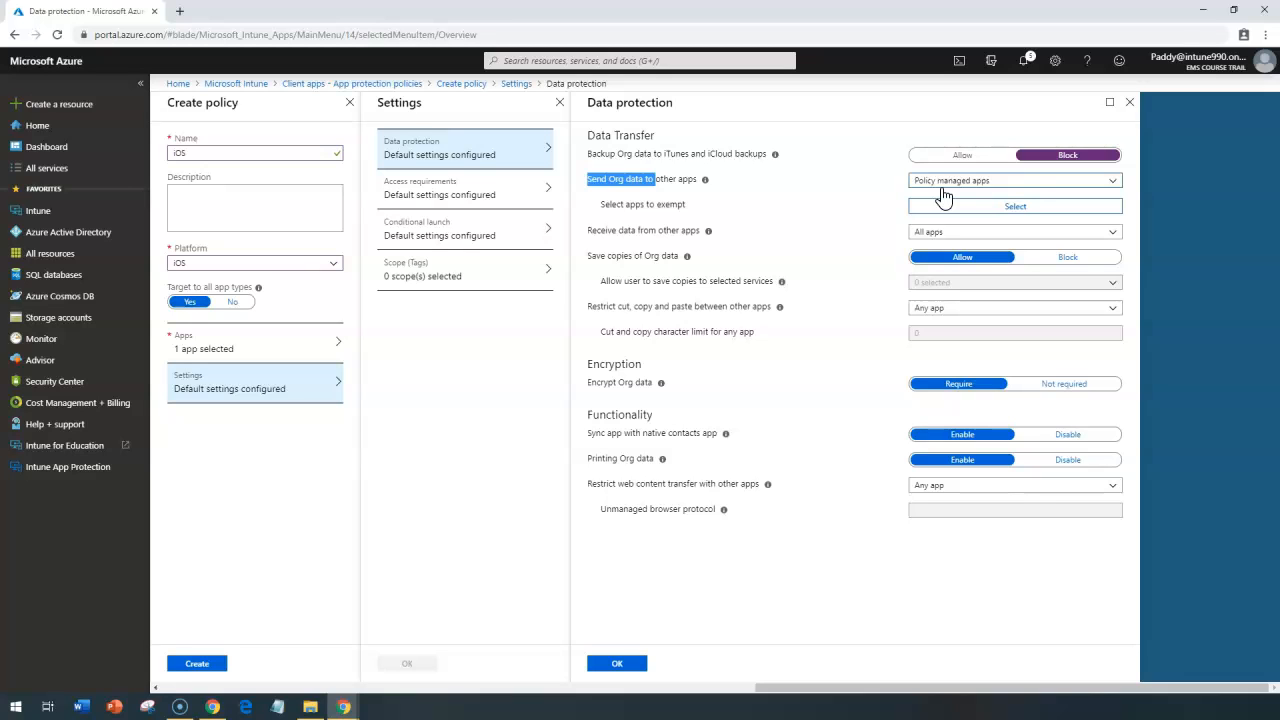
Step: Examine the default value in the list of exempt apps, then close the list without changing it
drag(600, 204, 641, 206)
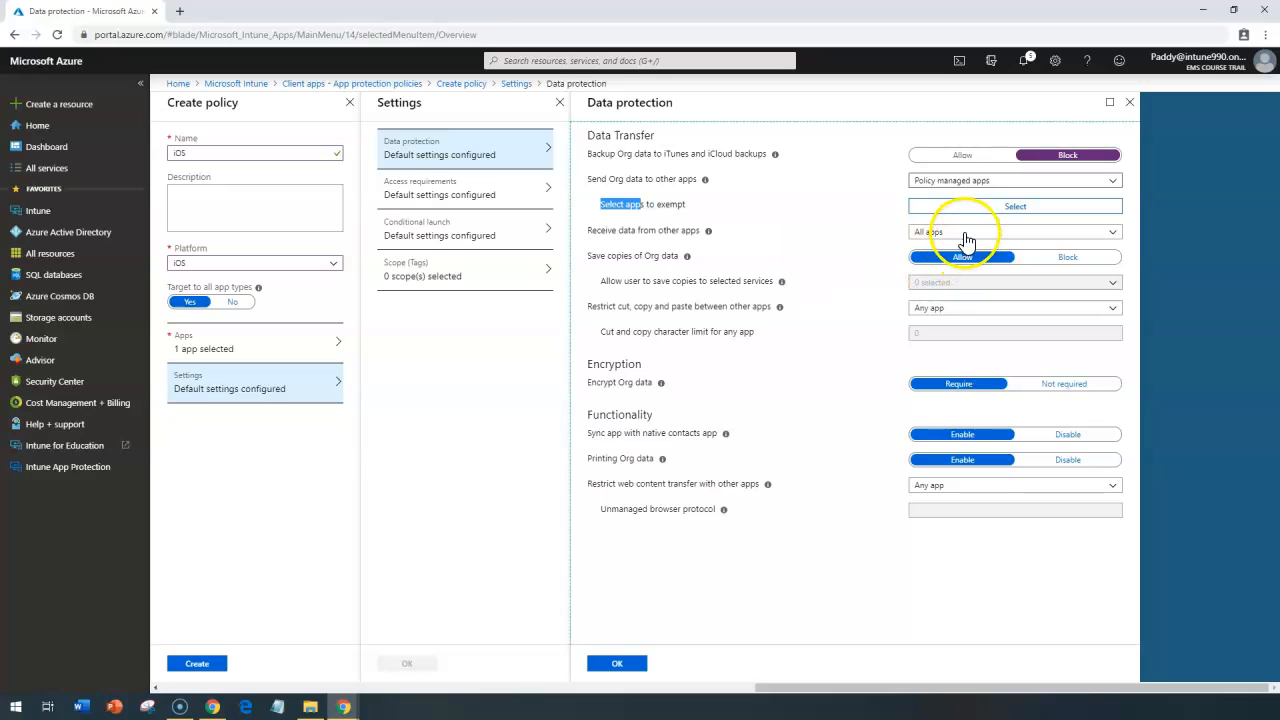
click(982, 207)
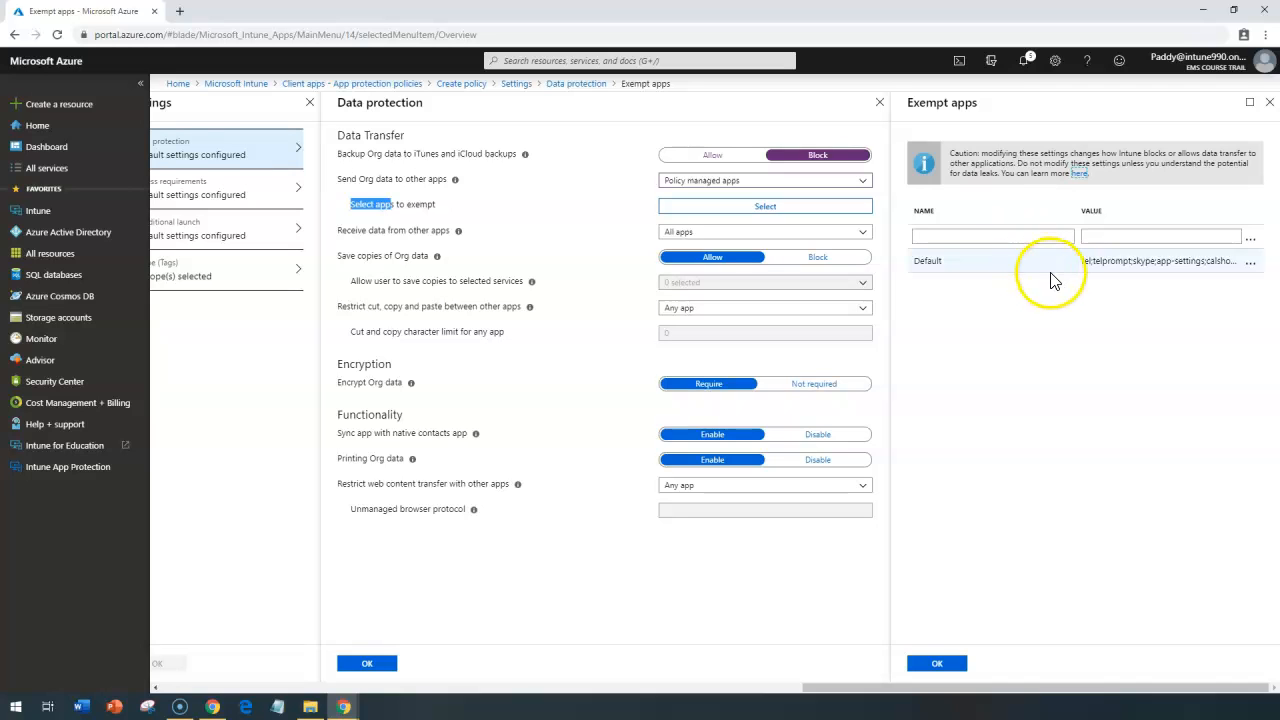
click(1100, 272)
click(1099, 267)
click(1090, 261)
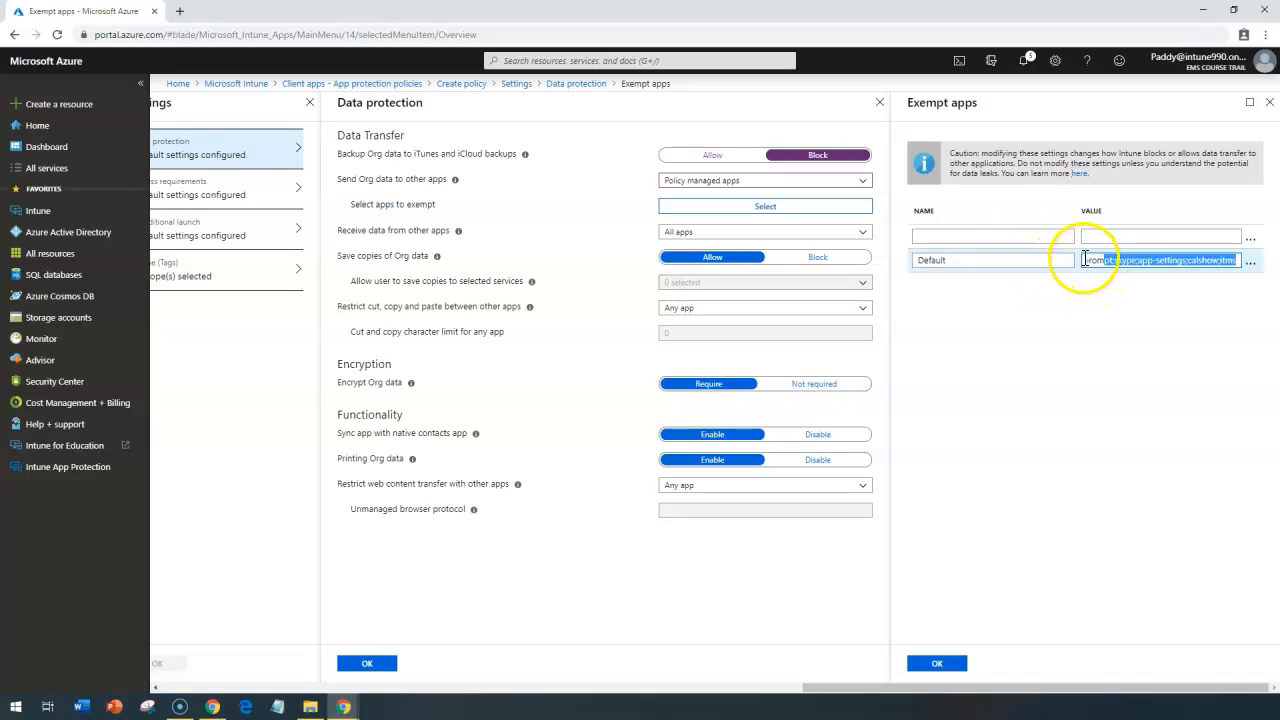
click(1096, 262)
click(1090, 259)
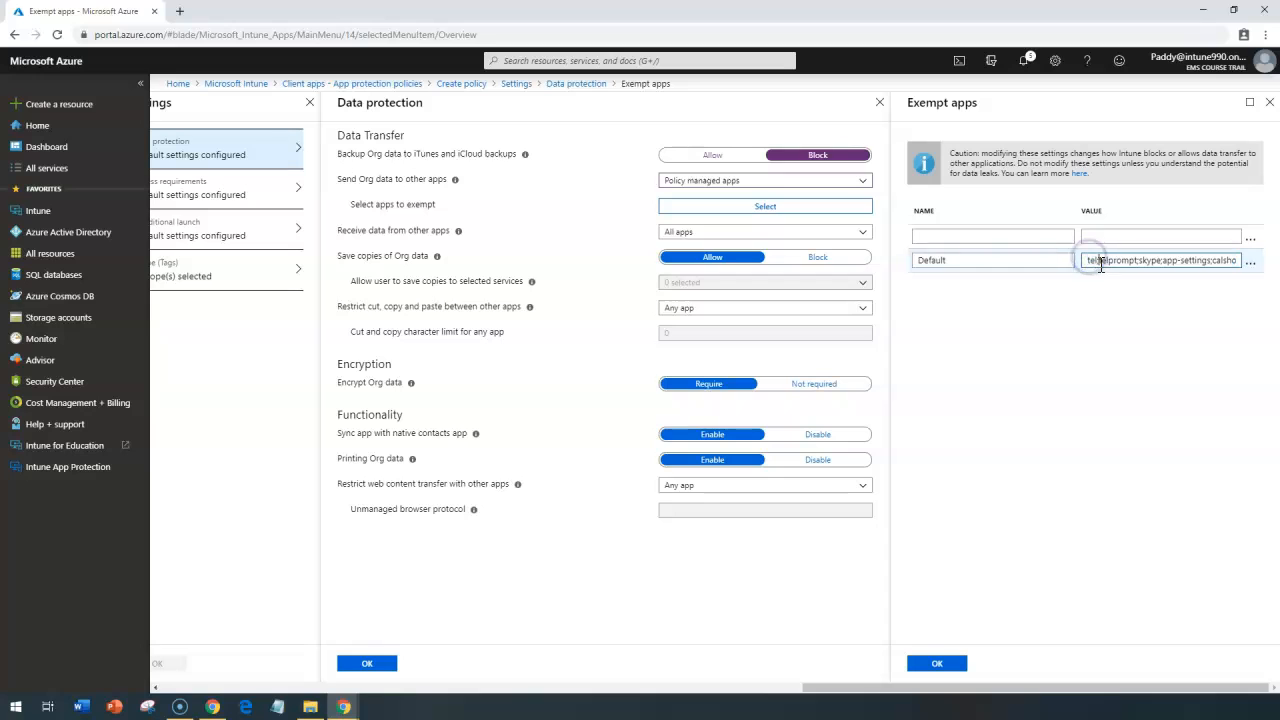
drag(1174, 266, 1095, 260)
click(1267, 103)
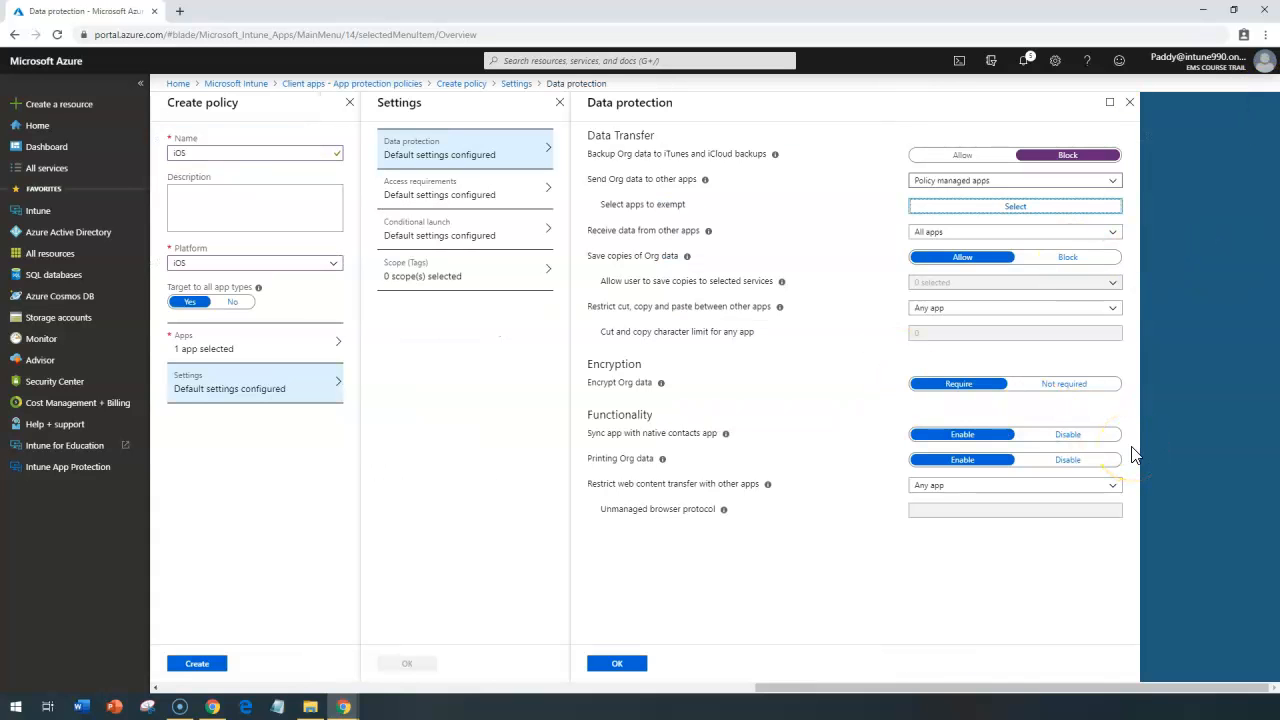
Step: Restrict receiving data from other apps to Policy managed apps
drag(600, 231, 640, 240)
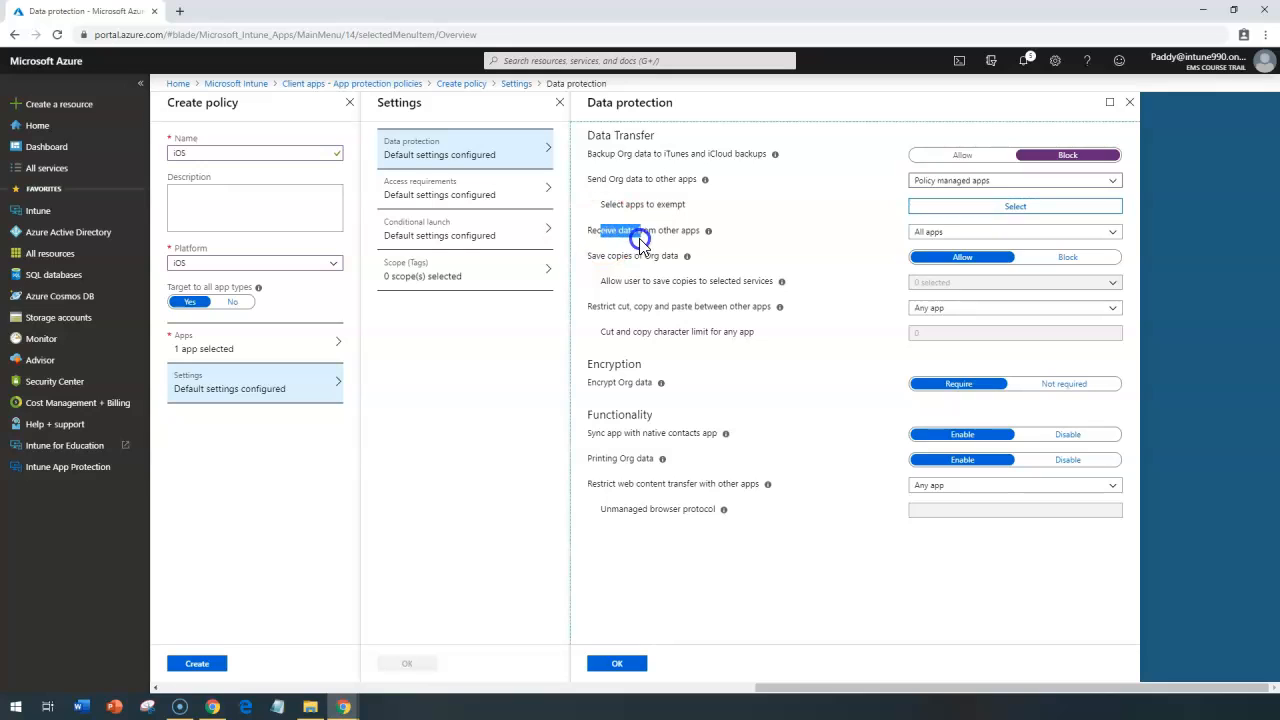
click(935, 232)
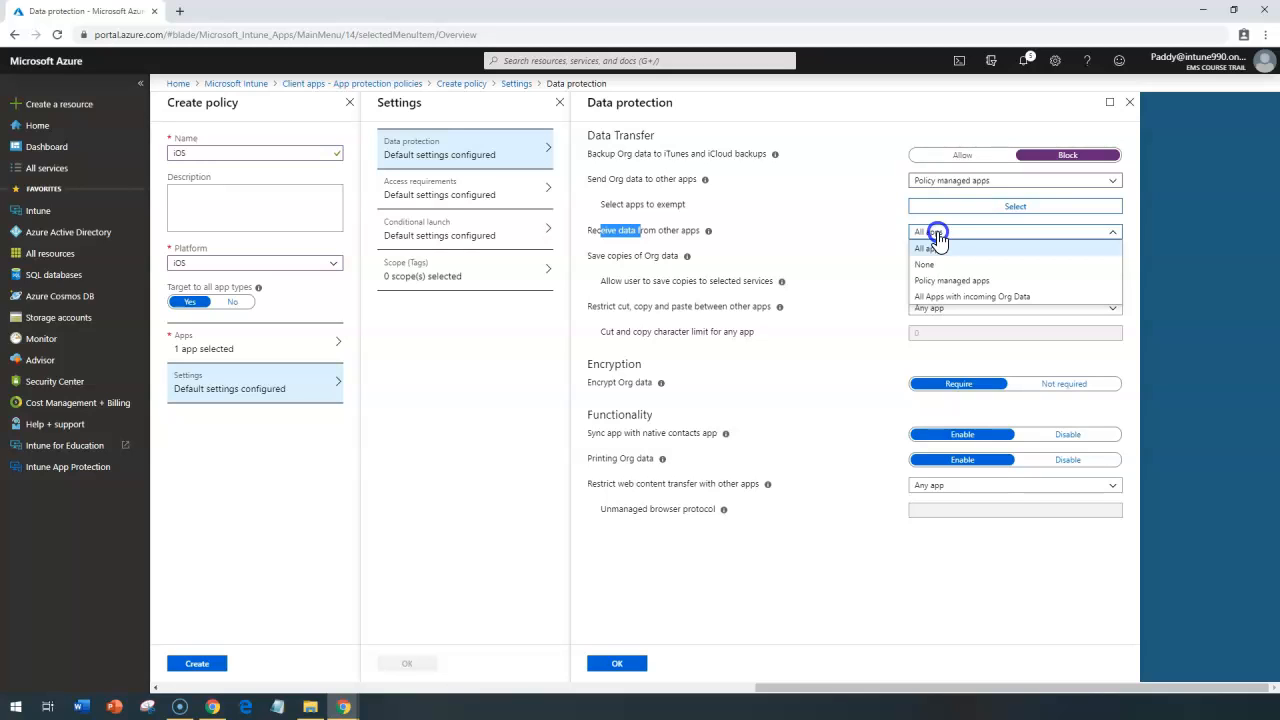
click(818, 228)
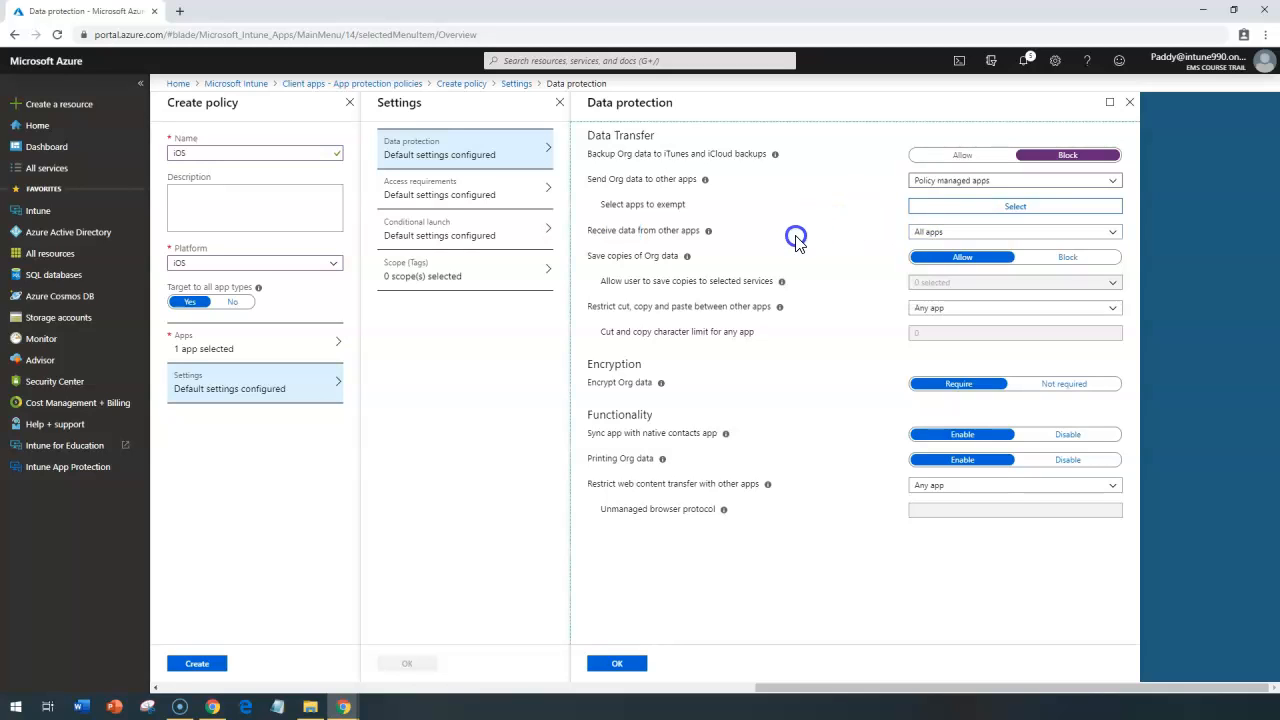
click(917, 232)
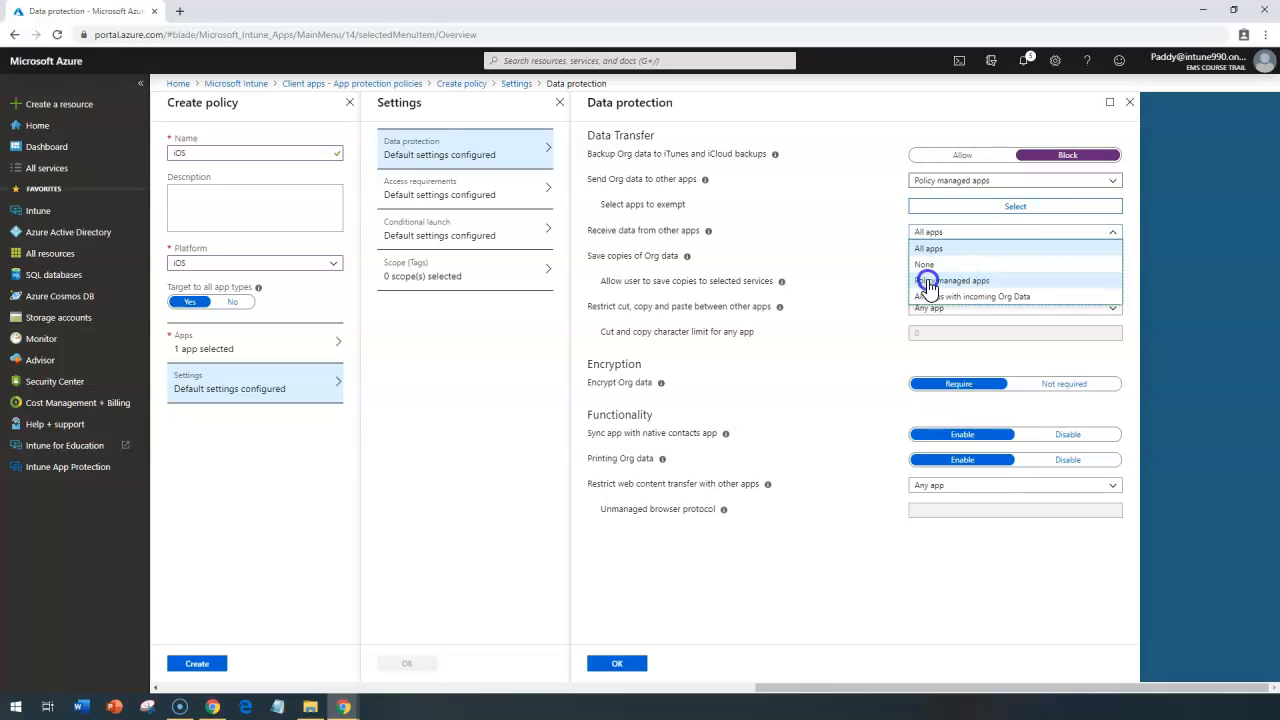
click(939, 281)
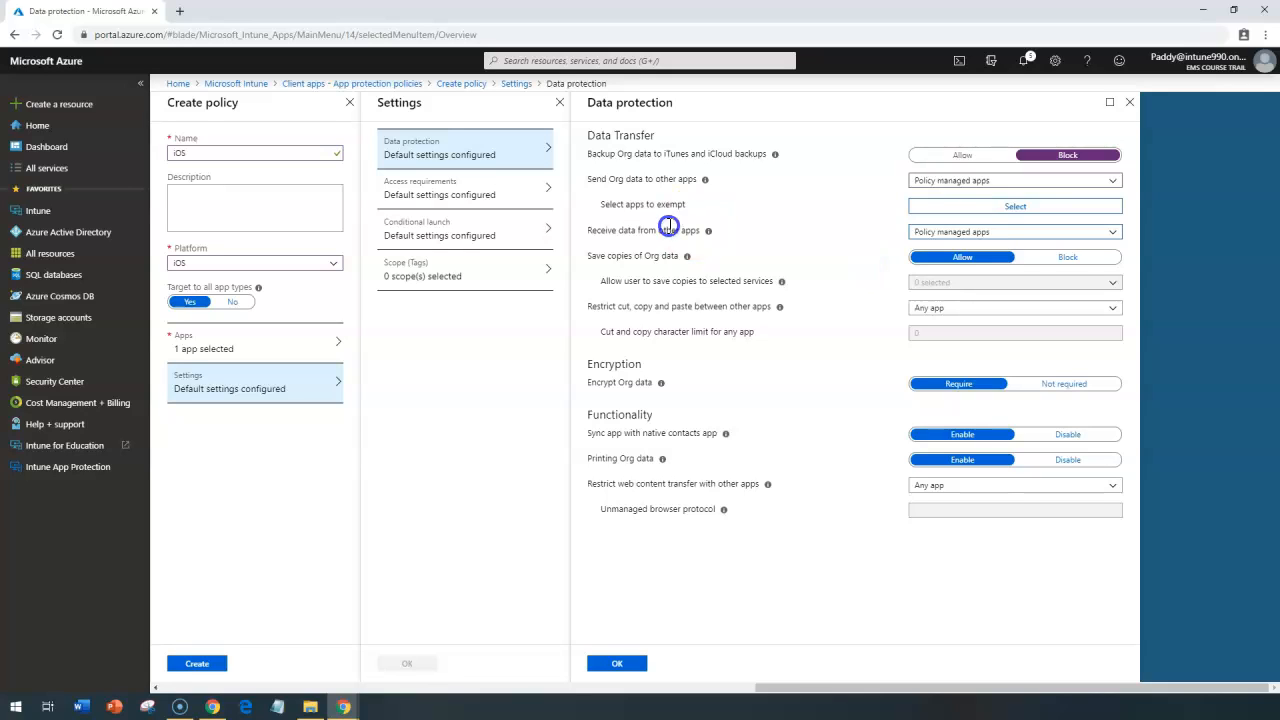
Step: Restrict cut, copy and paste between other apps to Policy managed apps in the data protection settings
drag(615, 256, 660, 257)
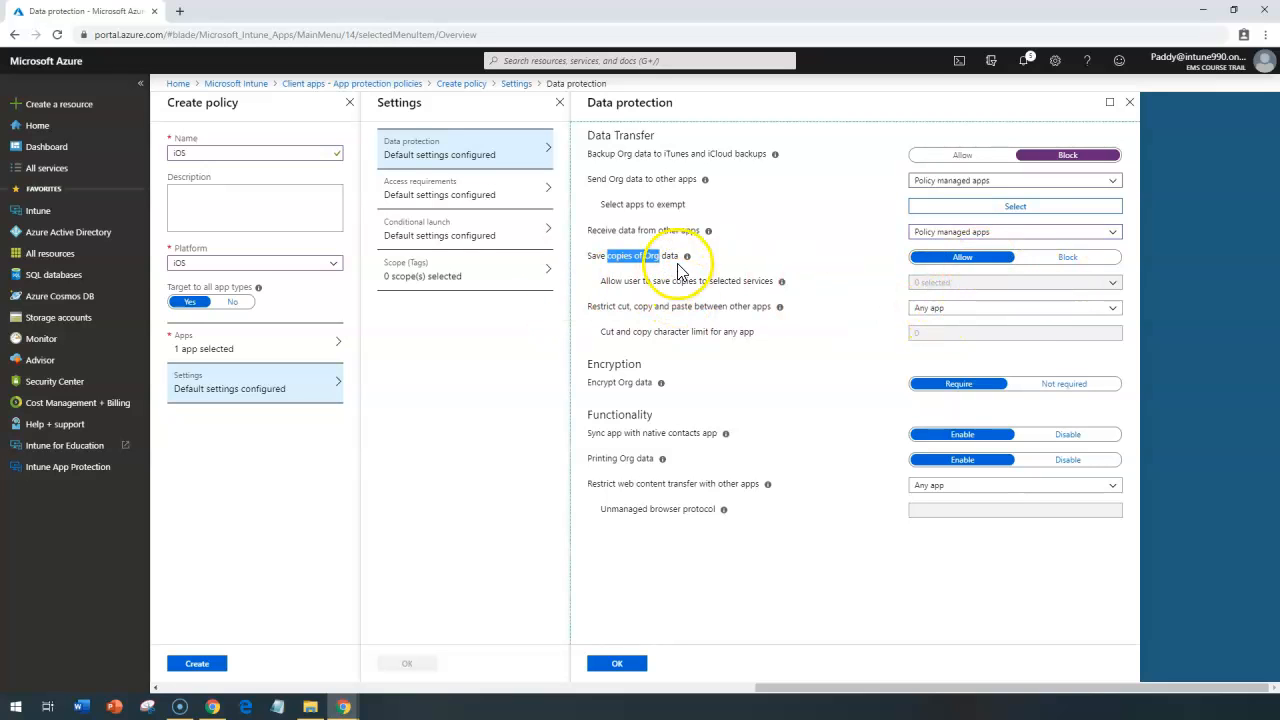
click(600, 287)
drag(600, 287, 776, 283)
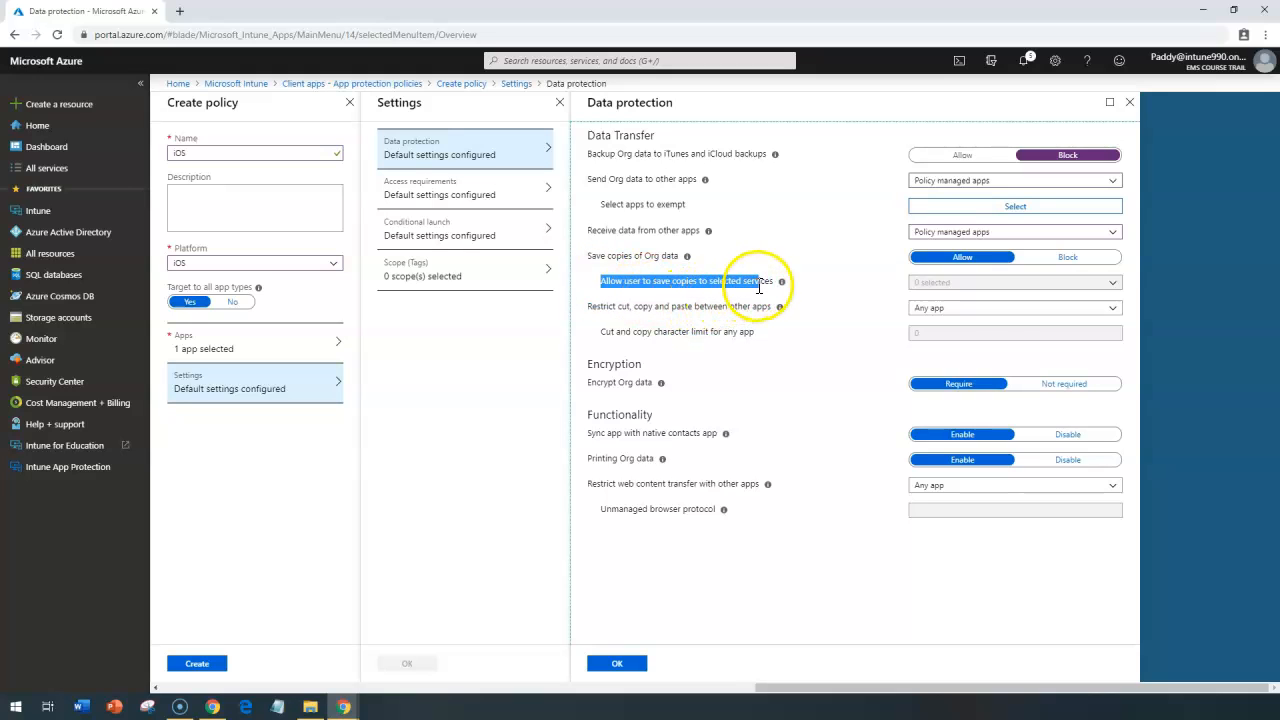
click(972, 308)
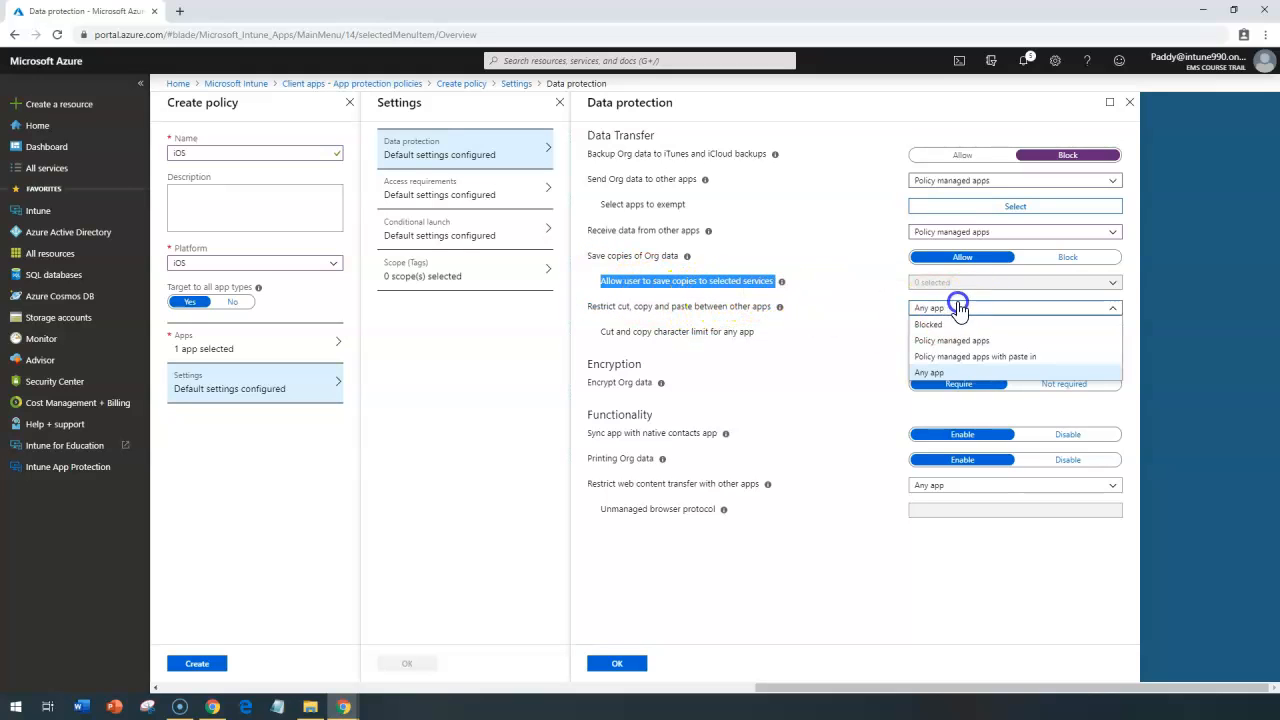
click(630, 300)
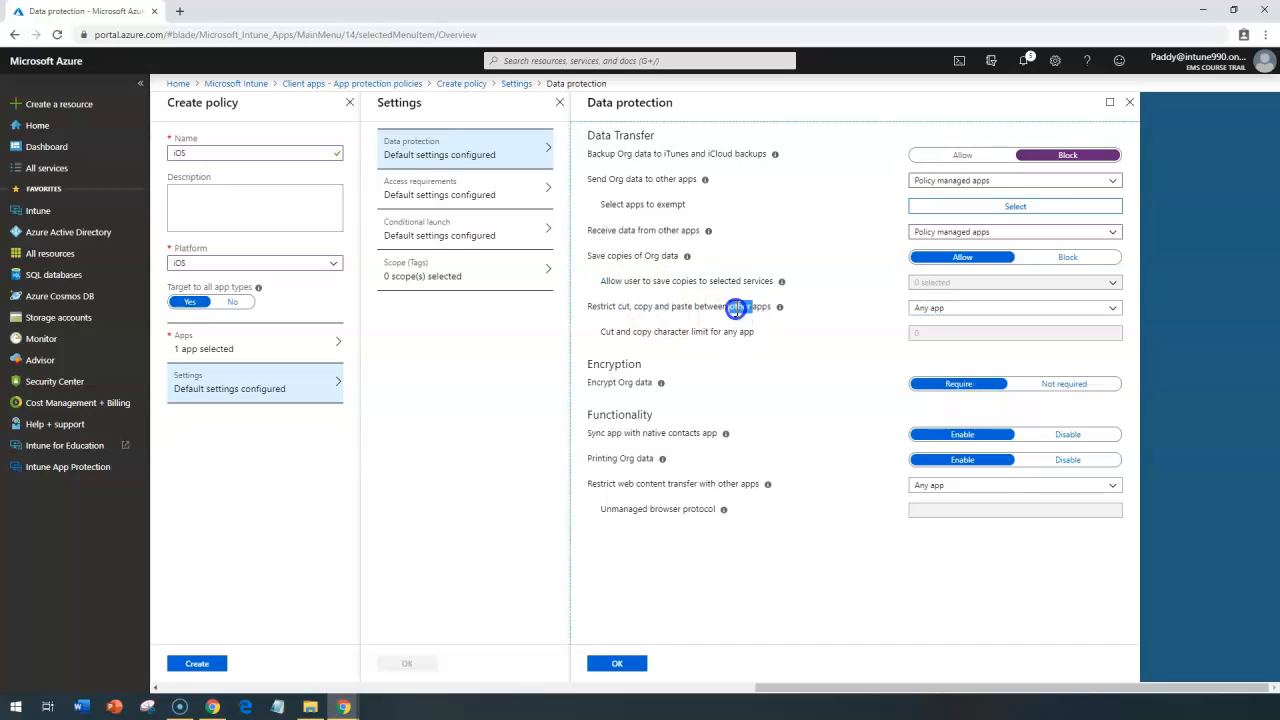
triple_click(740, 307)
click(962, 310)
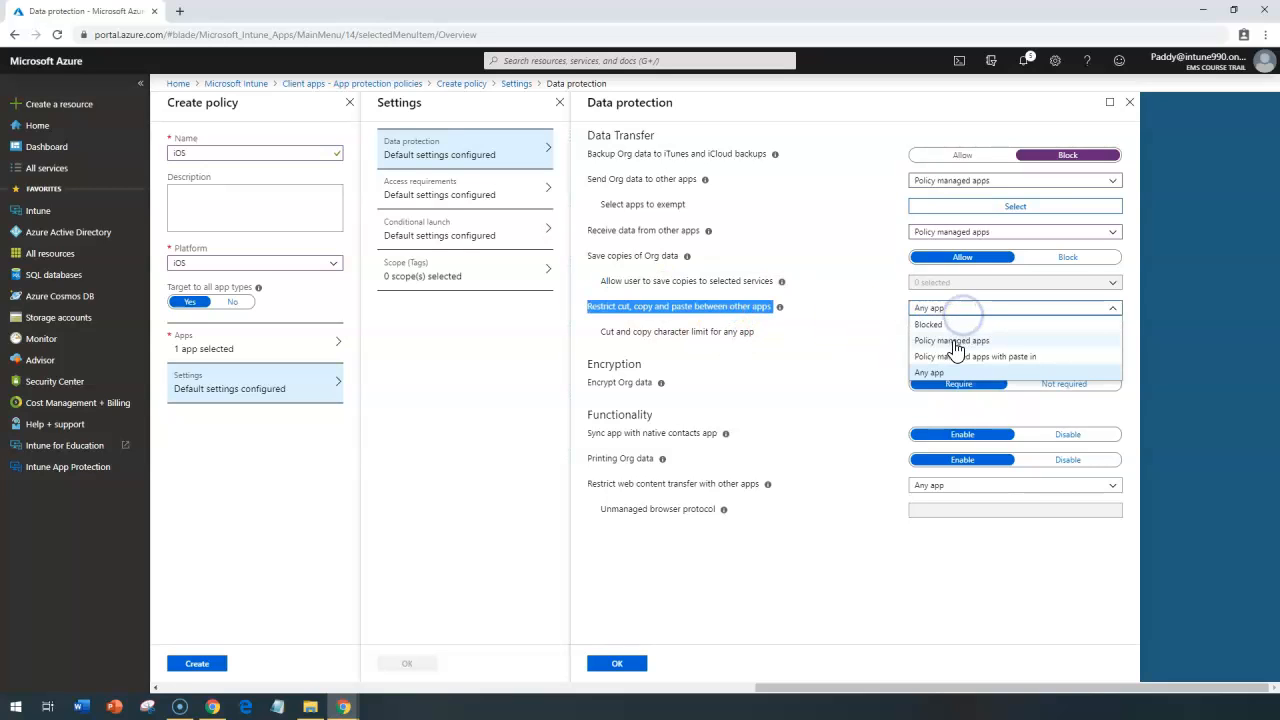
drag(981, 340, 1000, 342)
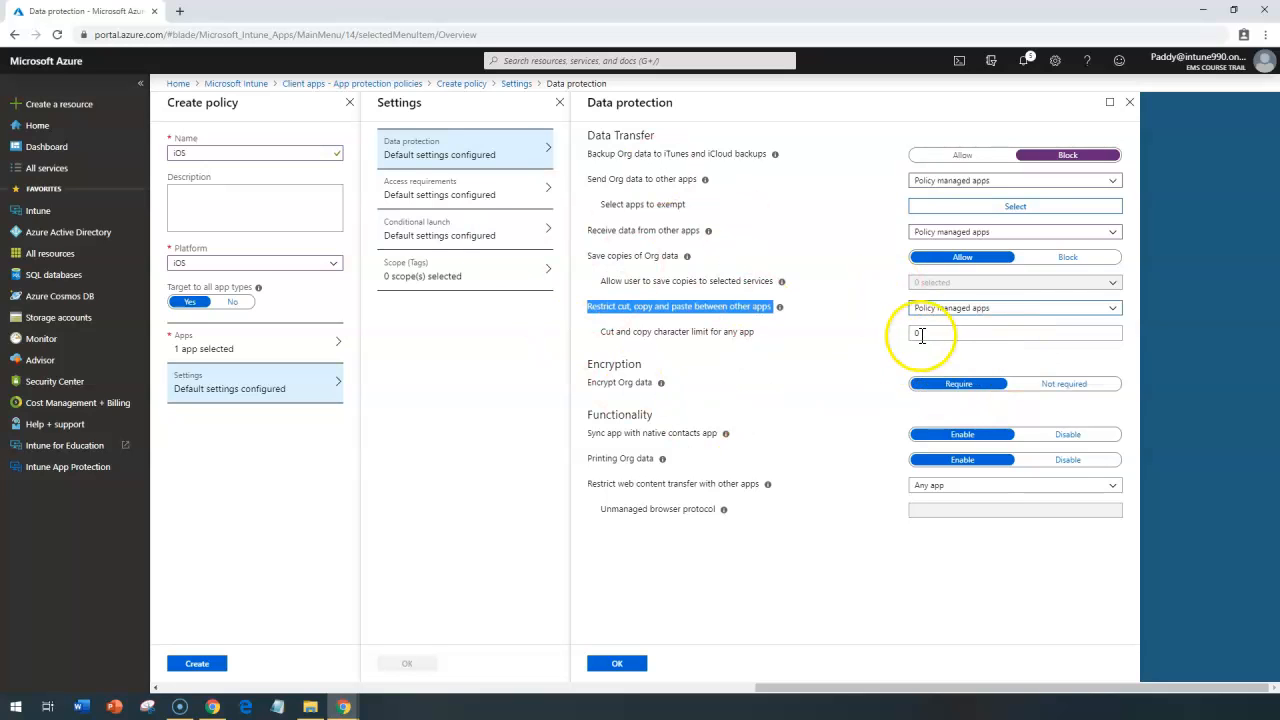
Step: Review the Data Transfer settings, including the cut and copy character limit for any app
drag(605, 153, 741, 243)
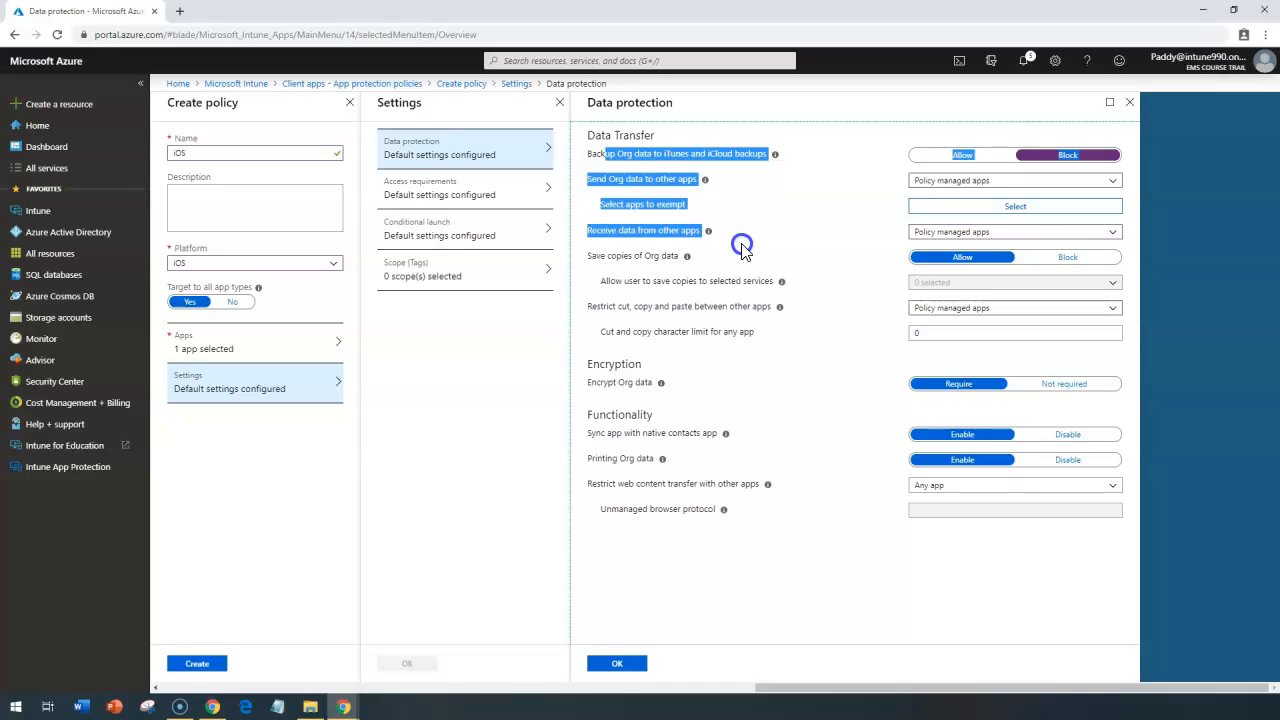
click(605, 175)
drag(604, 165, 689, 210)
drag(597, 289, 831, 322)
click(831, 314)
triple_click(638, 309)
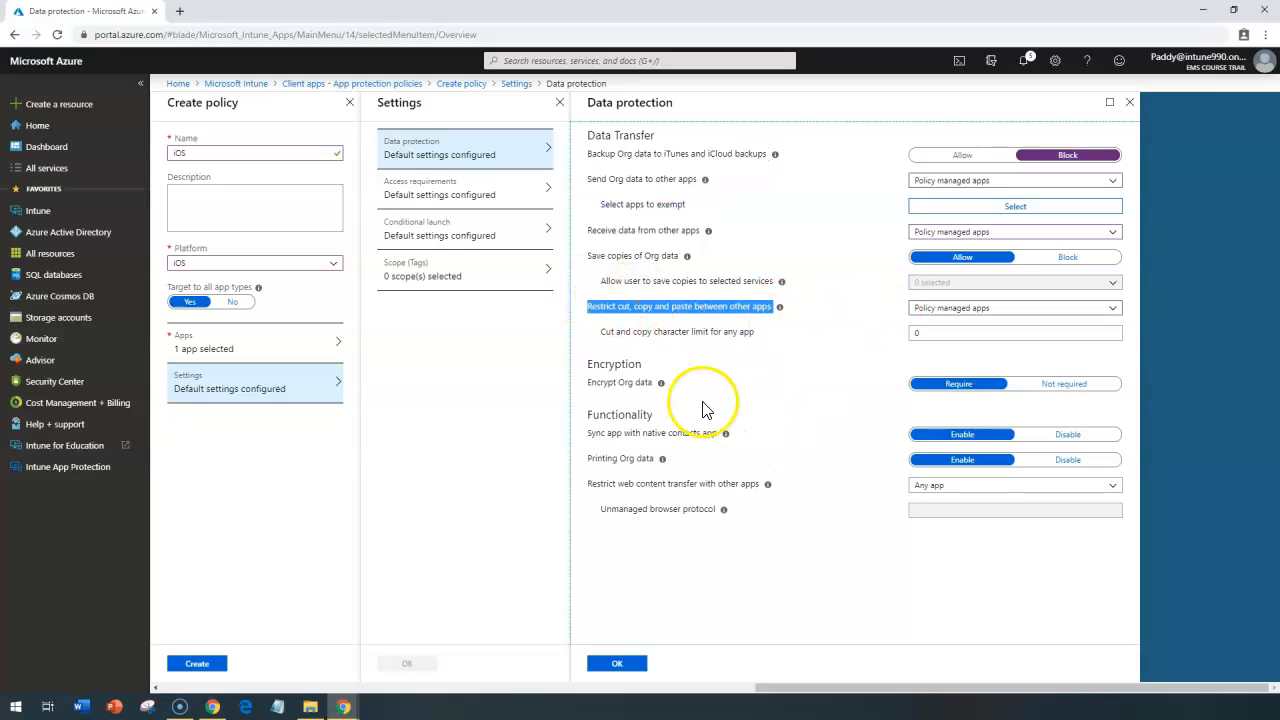
drag(622, 332, 764, 336)
click(764, 336)
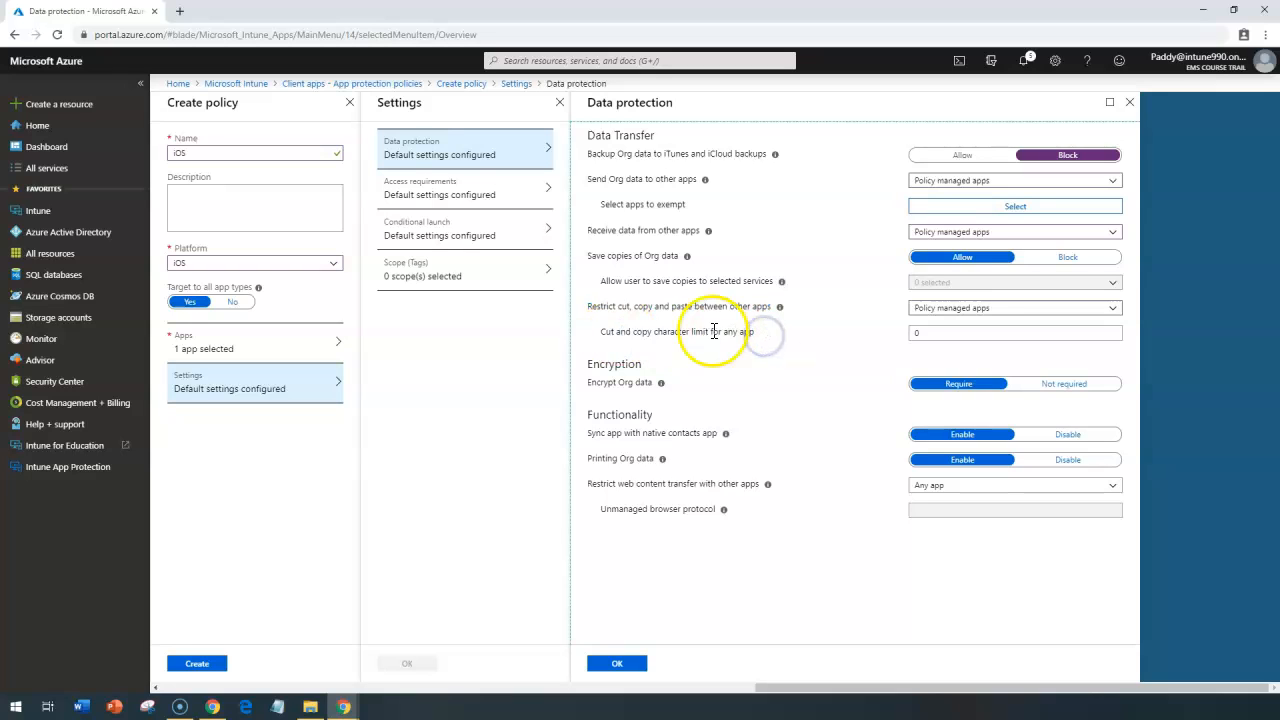
triple_click(714, 331)
click(990, 334)
click(775, 313)
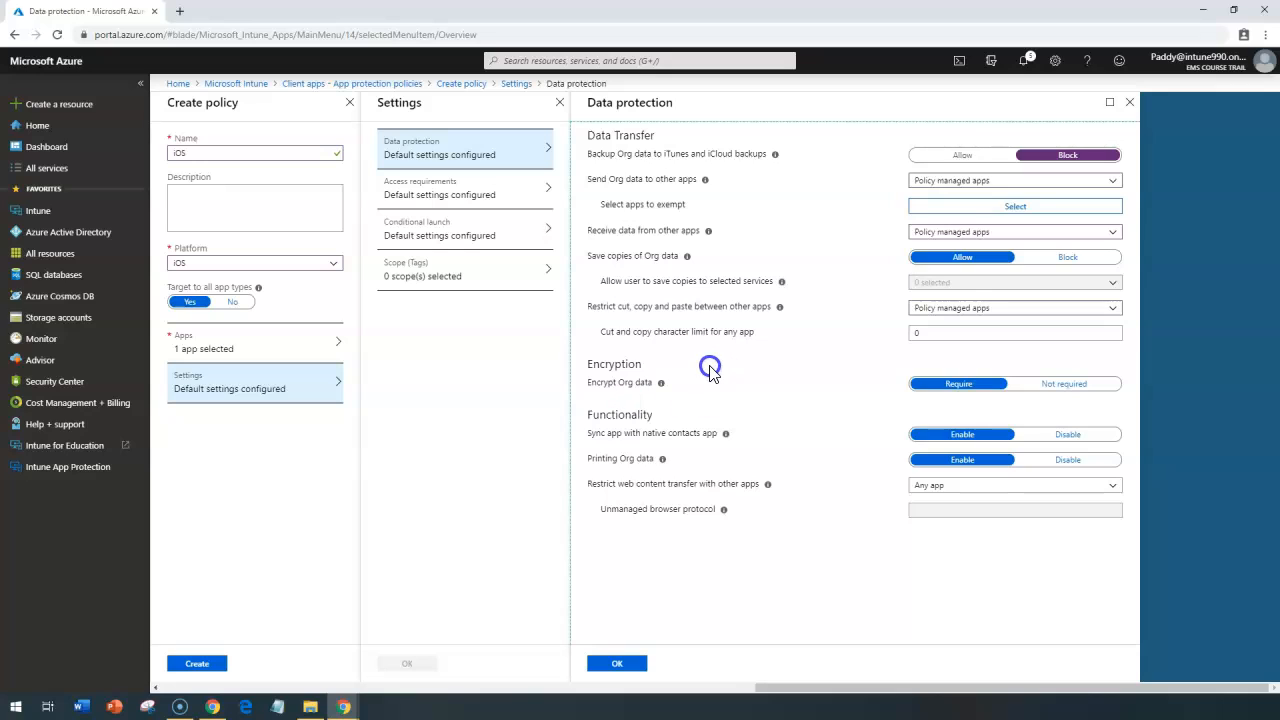
Step: Examine the encryption setting and the functionality options for native contacts sync, printing Org data and web content transfer
drag(586, 364, 638, 367)
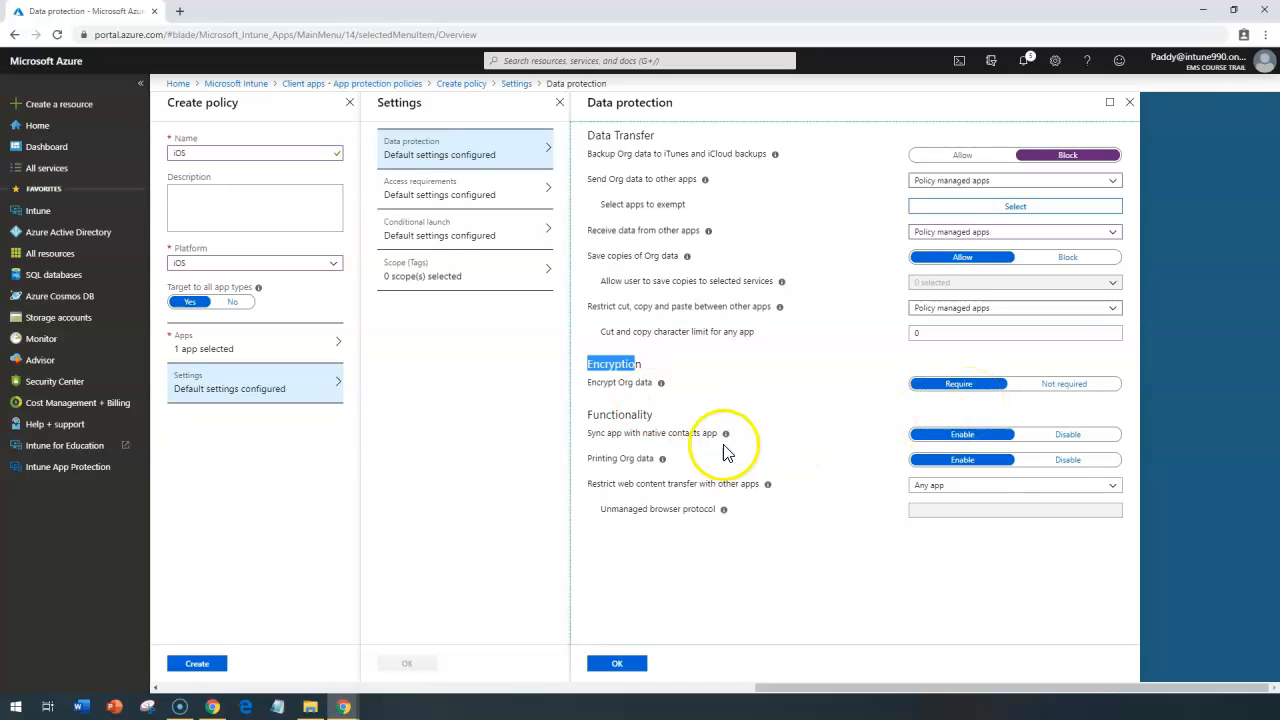
triple_click(641, 417)
triple_click(638, 431)
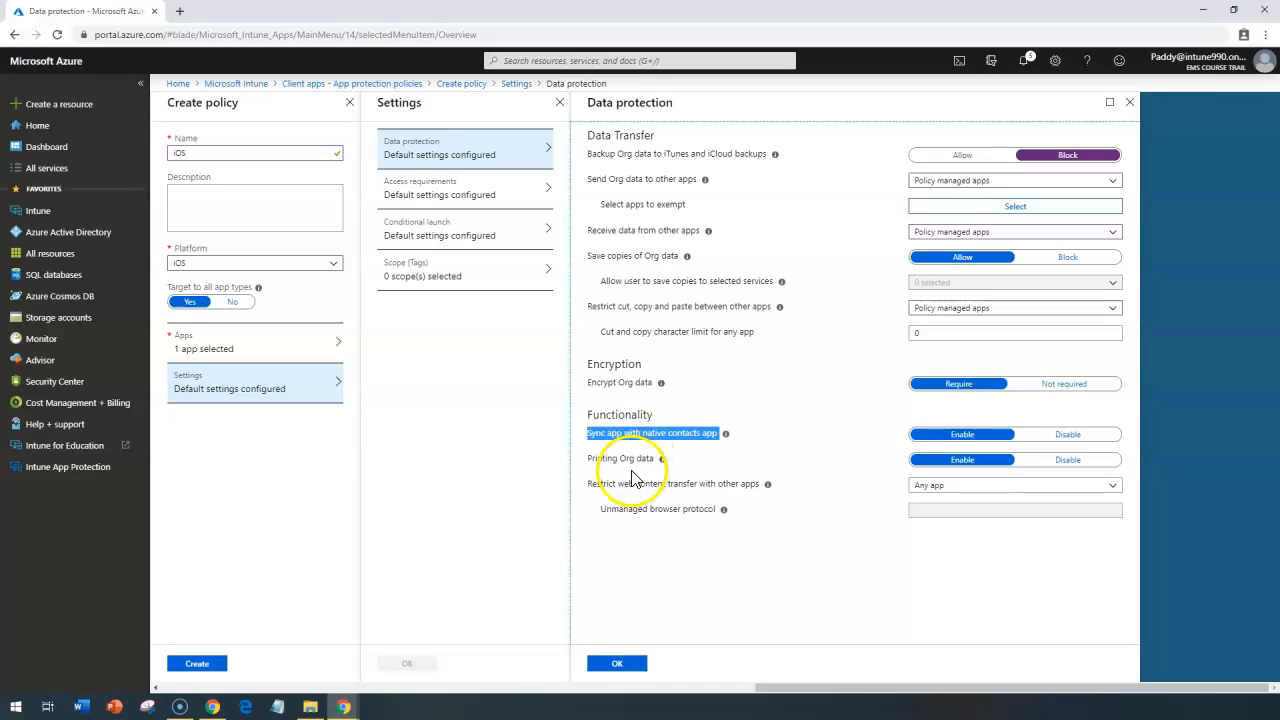
triple_click(620, 456)
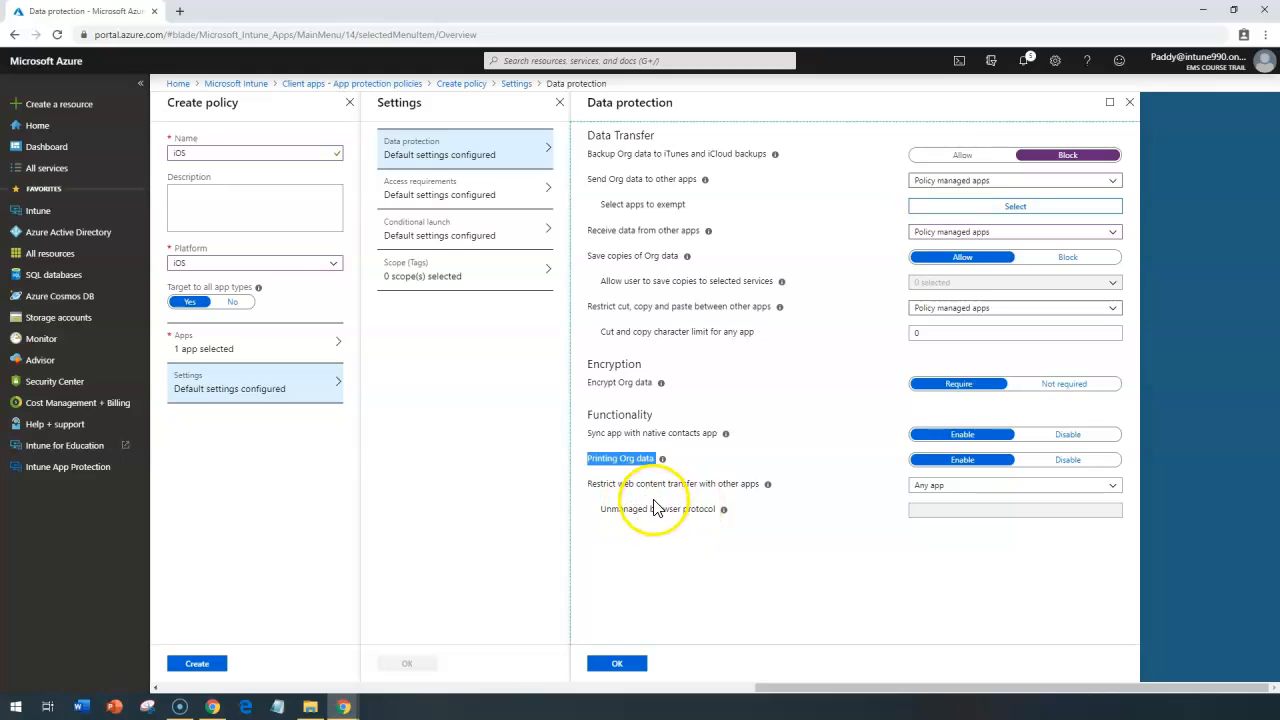
triple_click(636, 484)
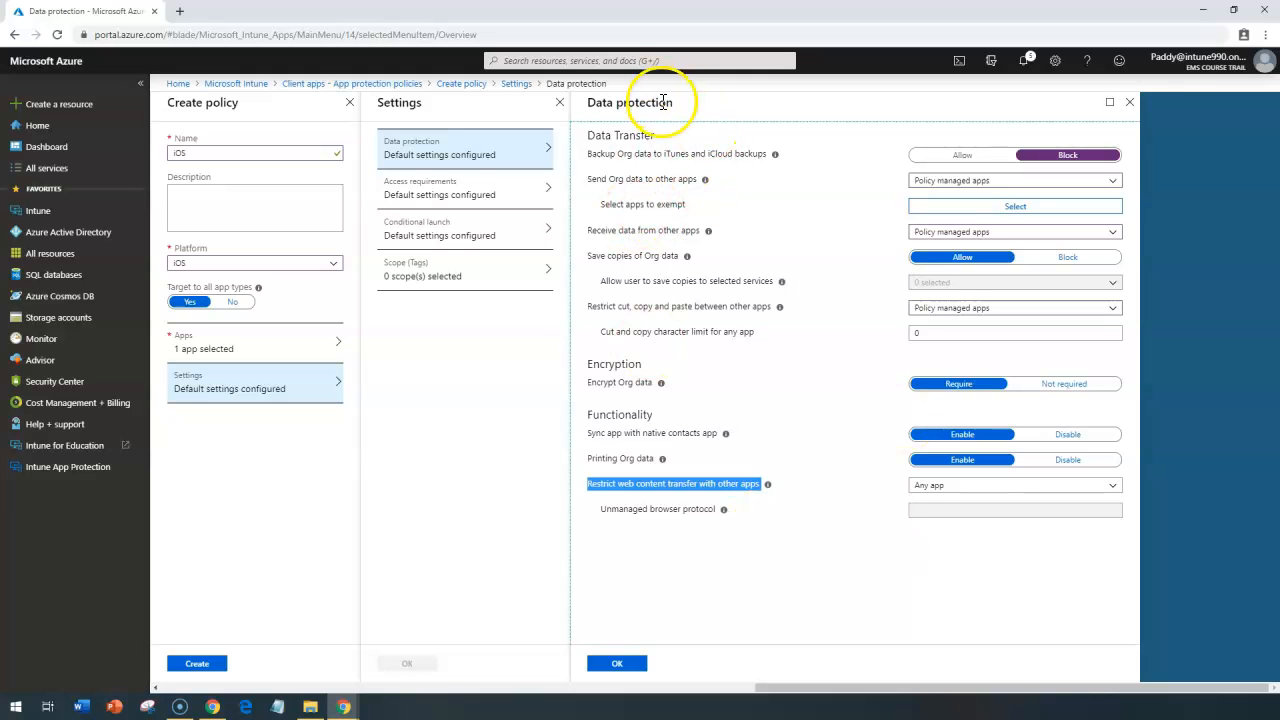
drag(603, 108, 714, 120)
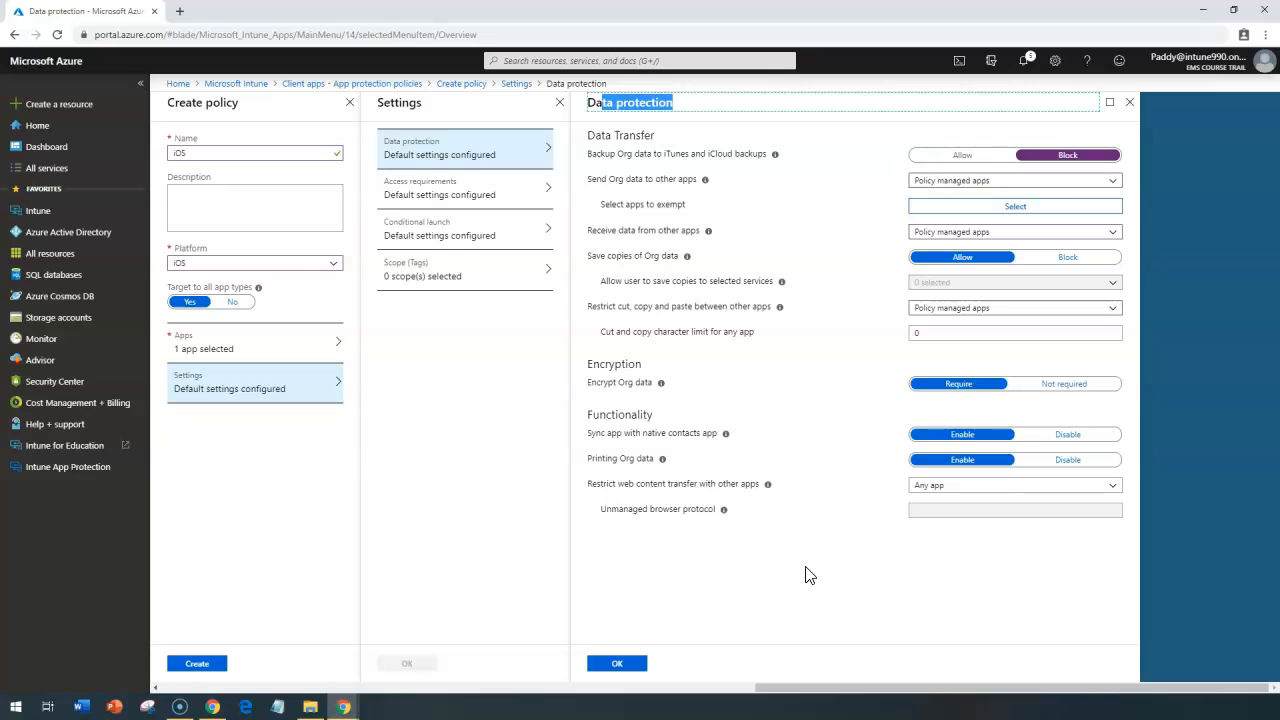
Step: Restrict web content transfer with other apps to Policy managed browsers and check the alternative options
drag(584, 484, 625, 487)
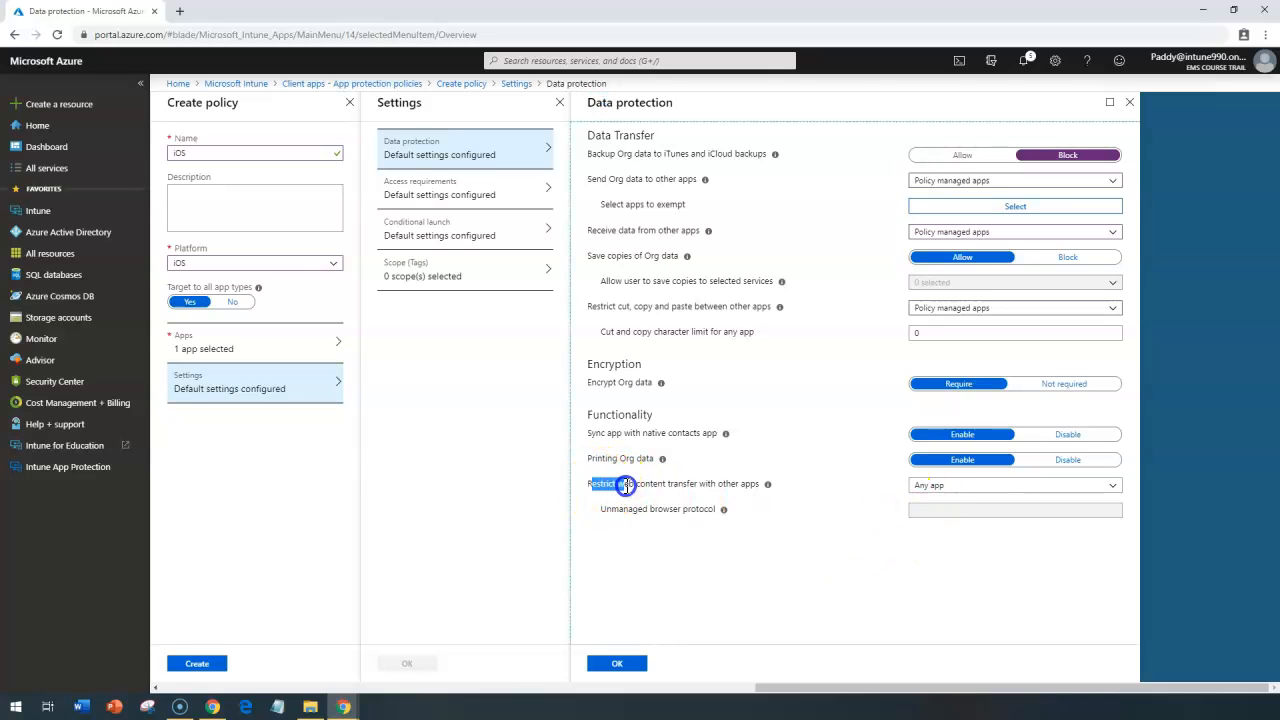
drag(740, 489, 752, 487)
click(928, 486)
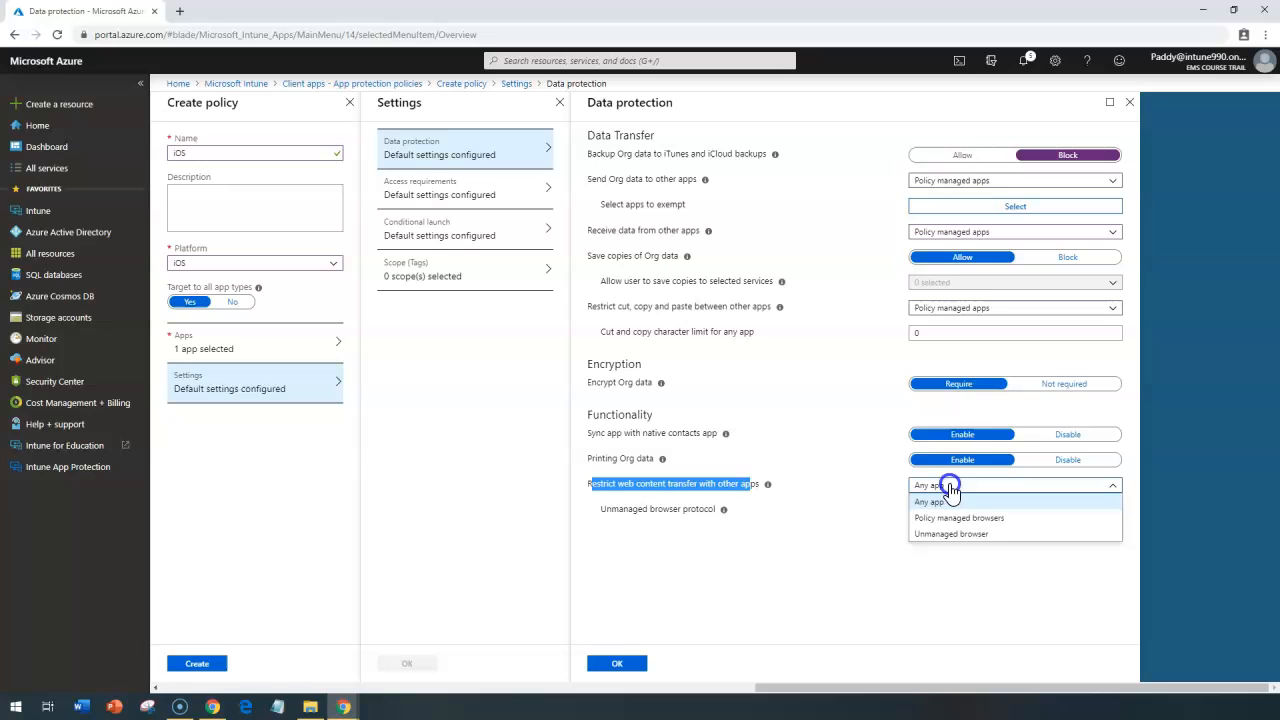
click(1024, 519)
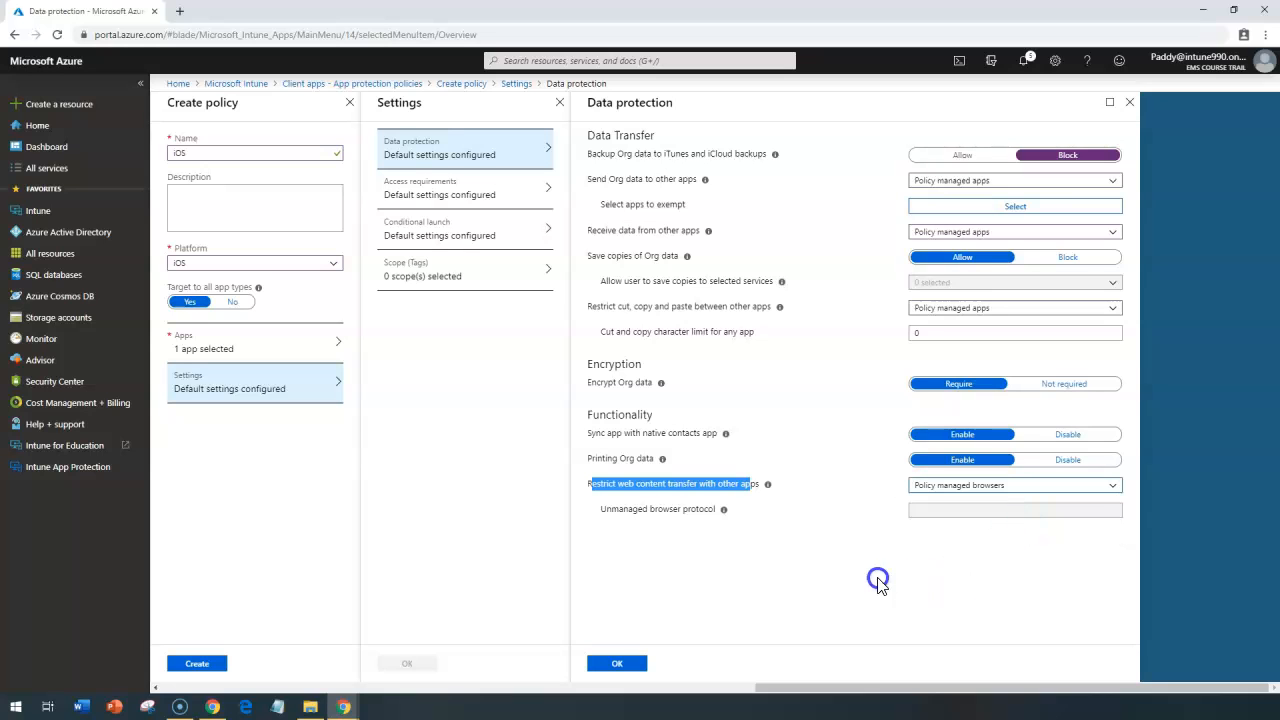
click(943, 485)
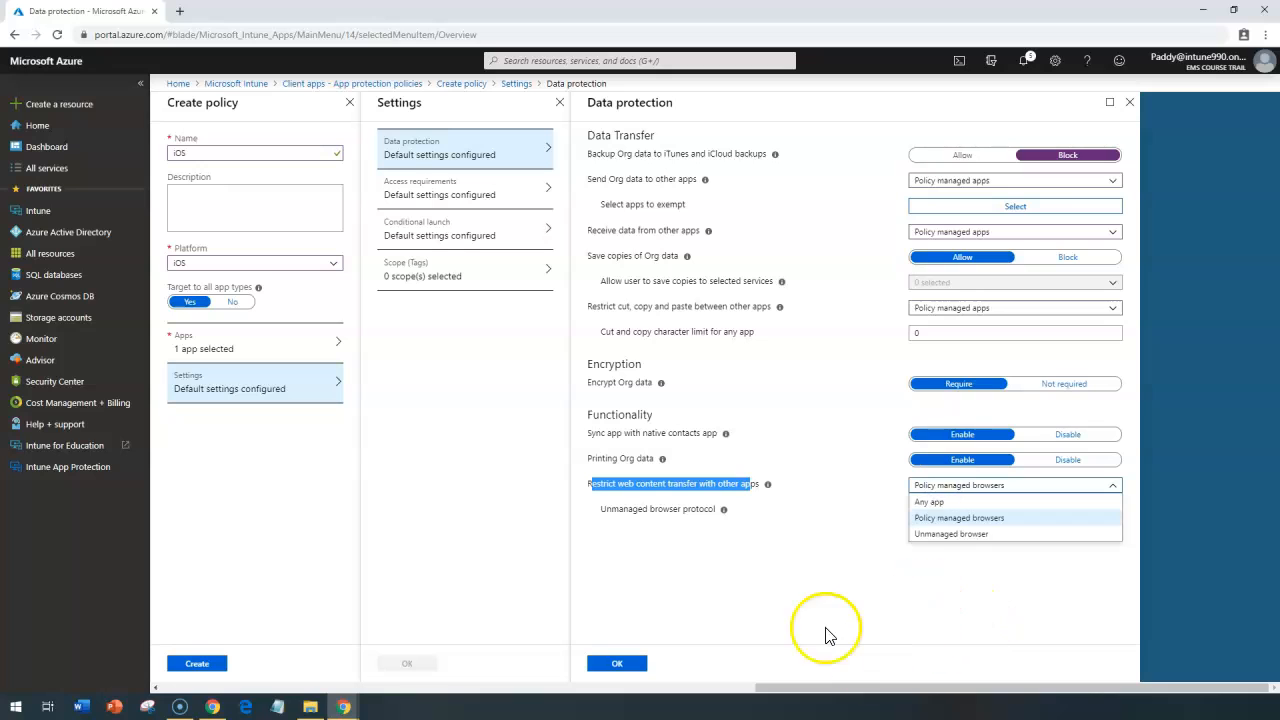
click(812, 603)
Step: Set web content transfer with other apps to Any app and accept the data protection settings
click(920, 486)
click(926, 503)
click(618, 662)
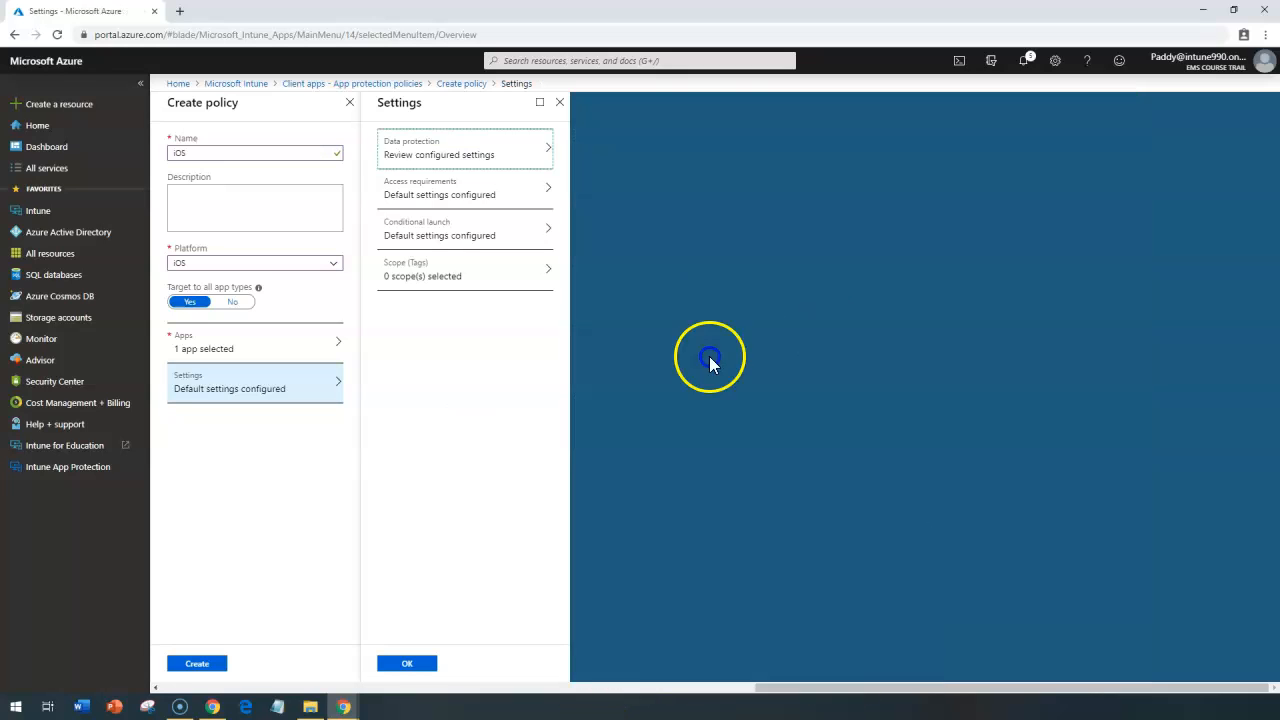
Step: In the policy's access requirements, block the use of a simple PIN
click(463, 196)
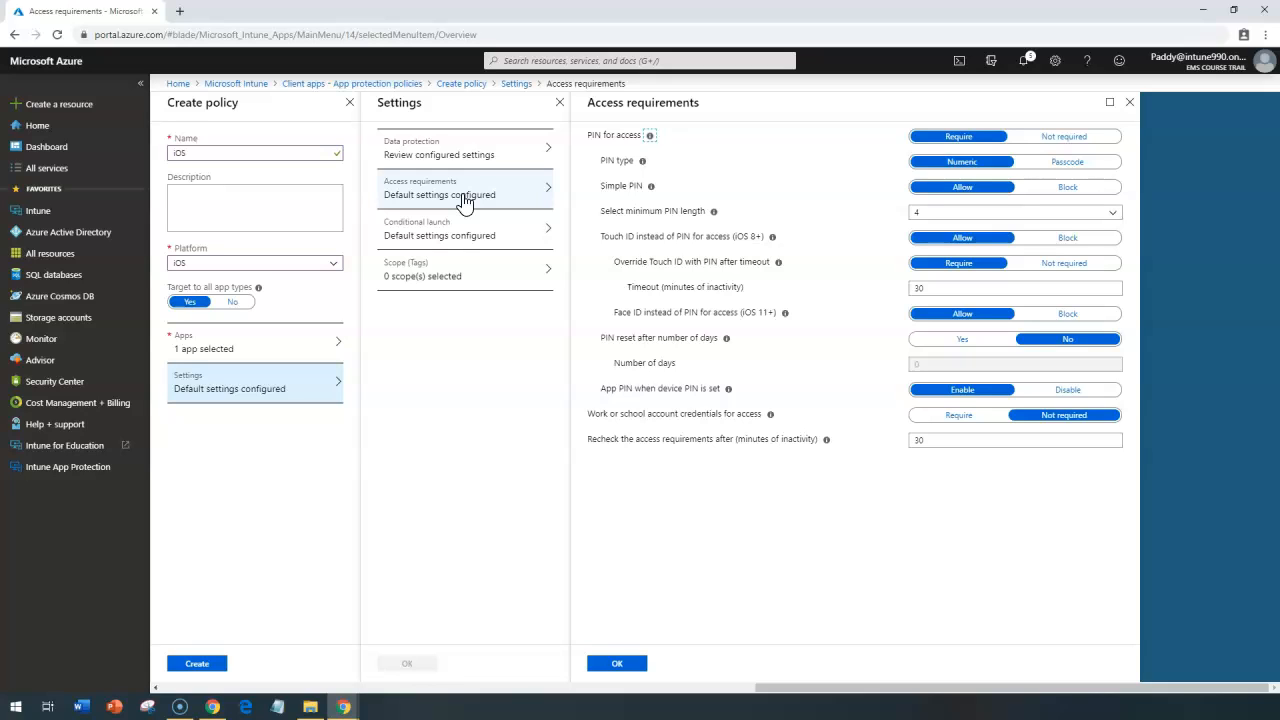
drag(606, 186, 644, 187)
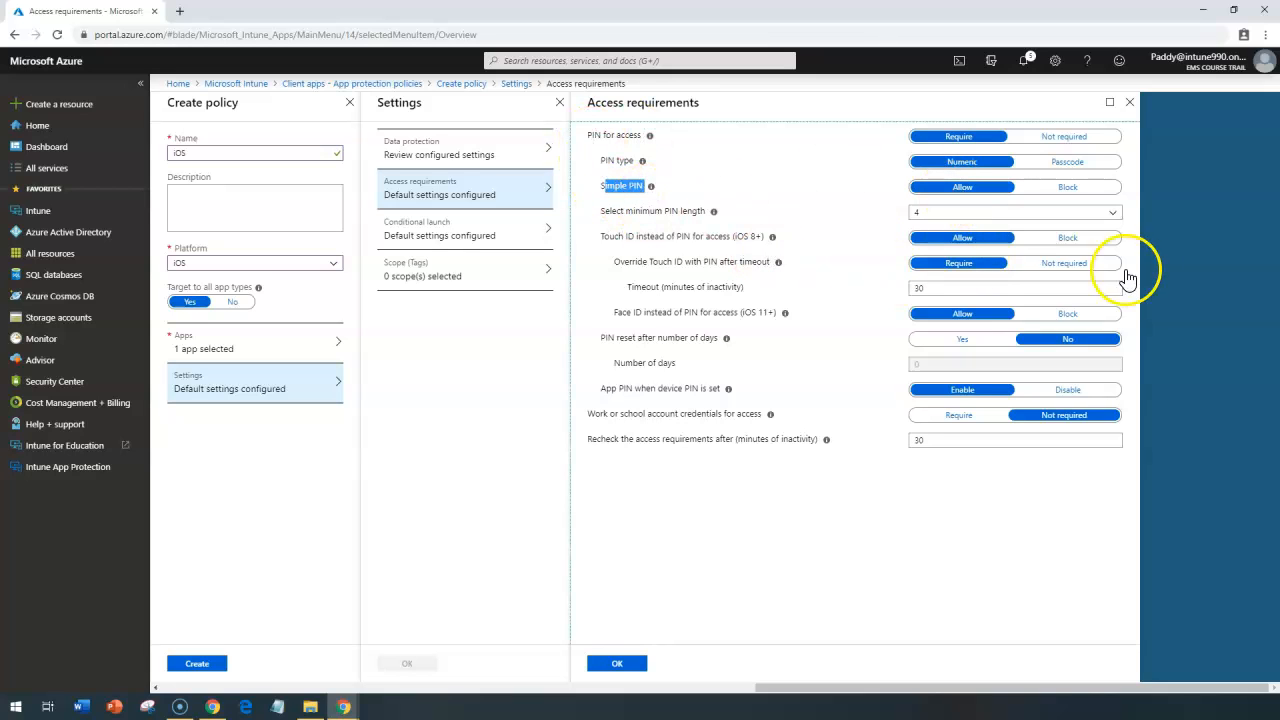
click(1088, 199)
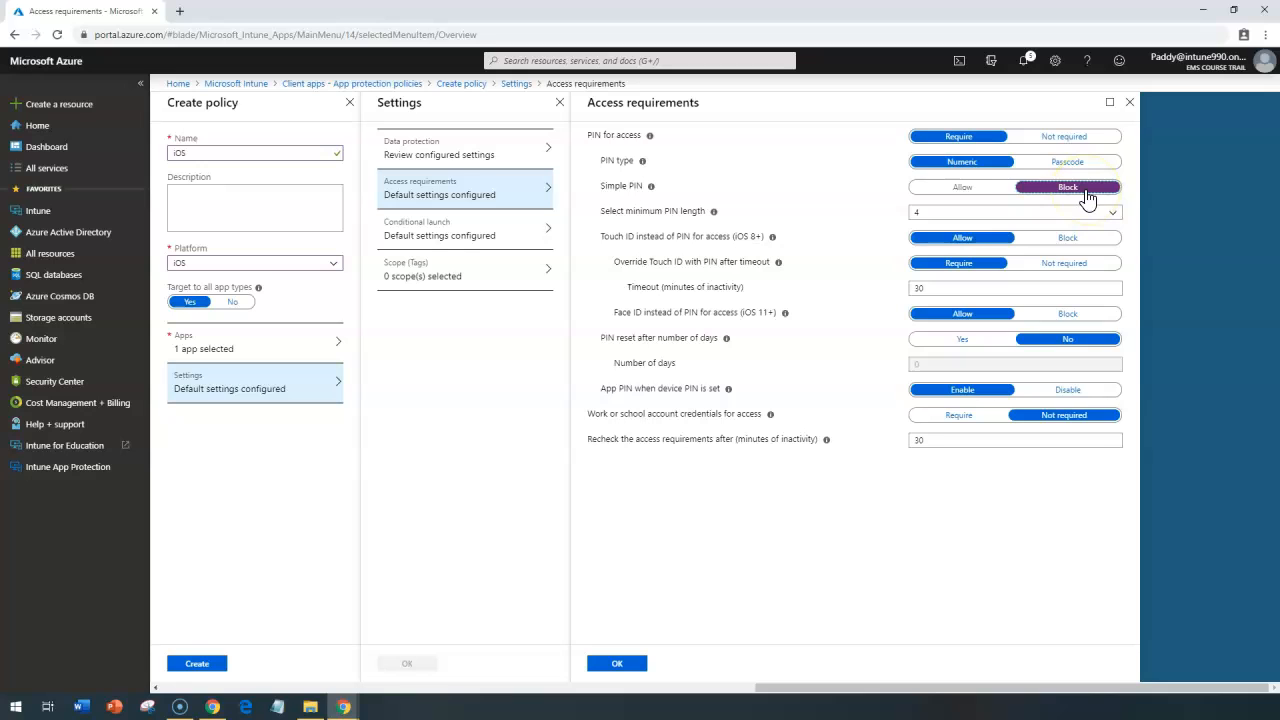
Step: Review the minimum PIN length, Touch ID, Face ID and PIN reset options, and accept the access requirements
click(922, 214)
click(686, 236)
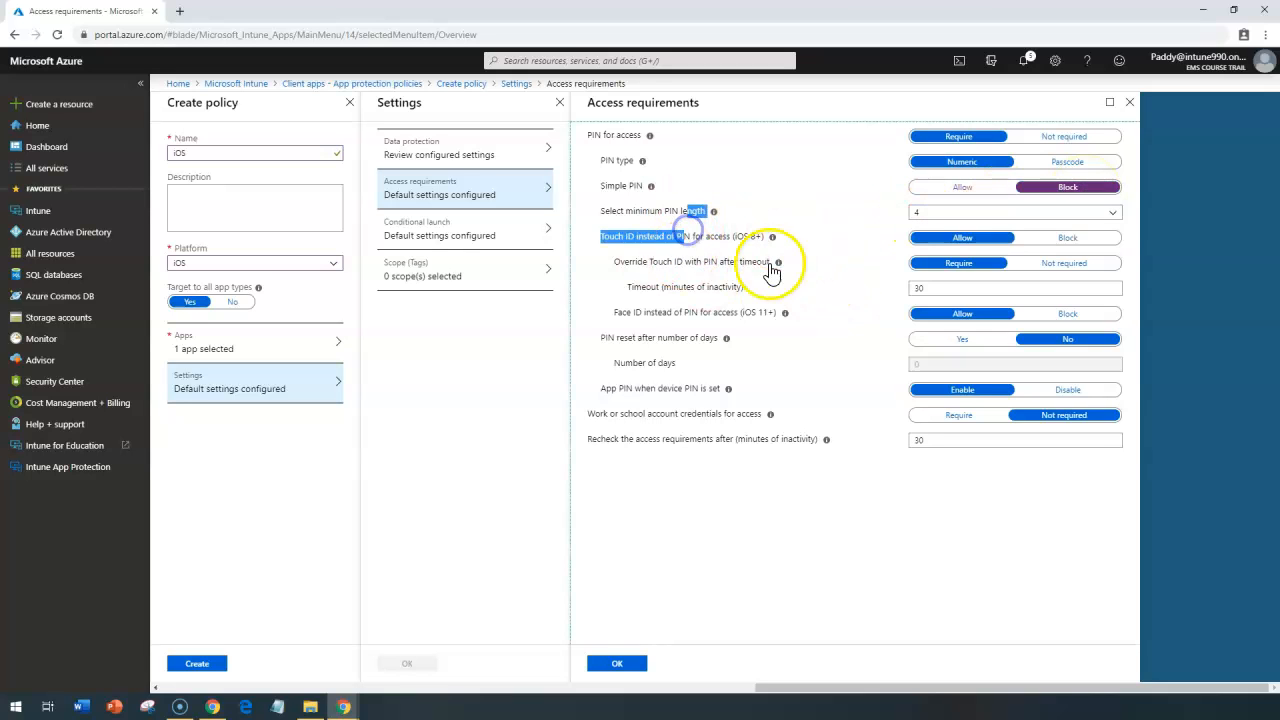
drag(634, 237, 676, 238)
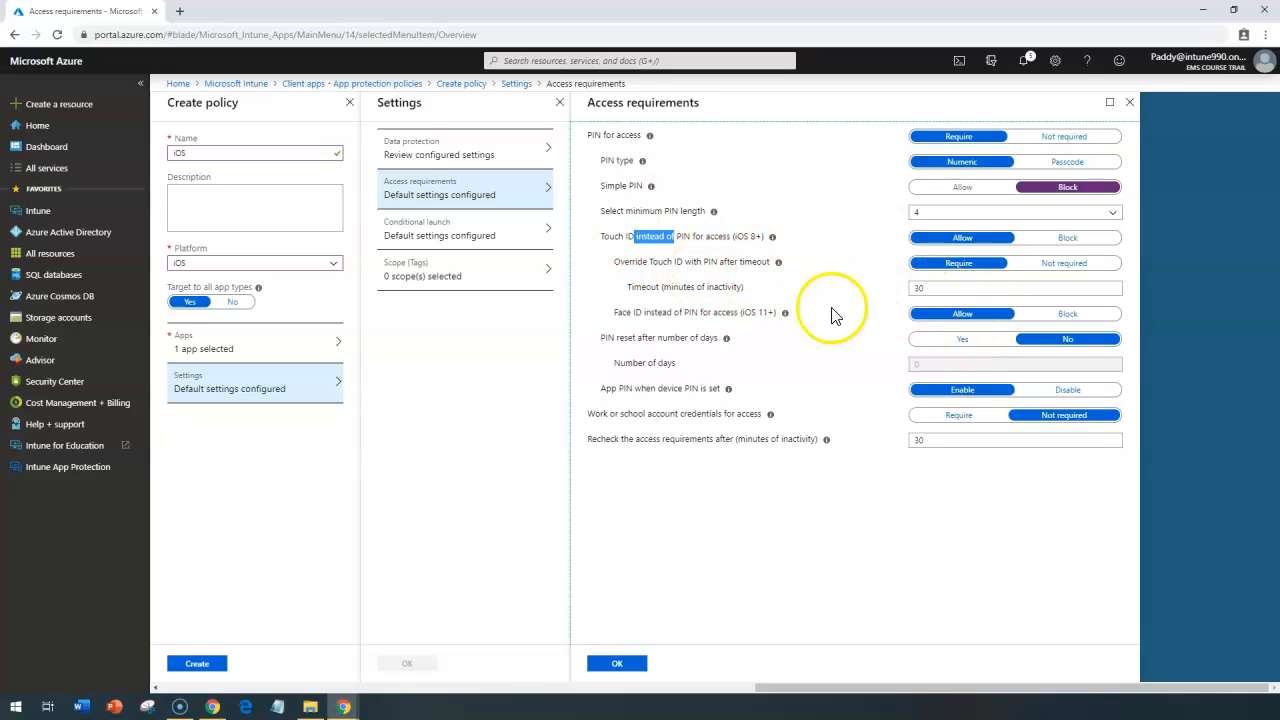
drag(614, 312, 651, 314)
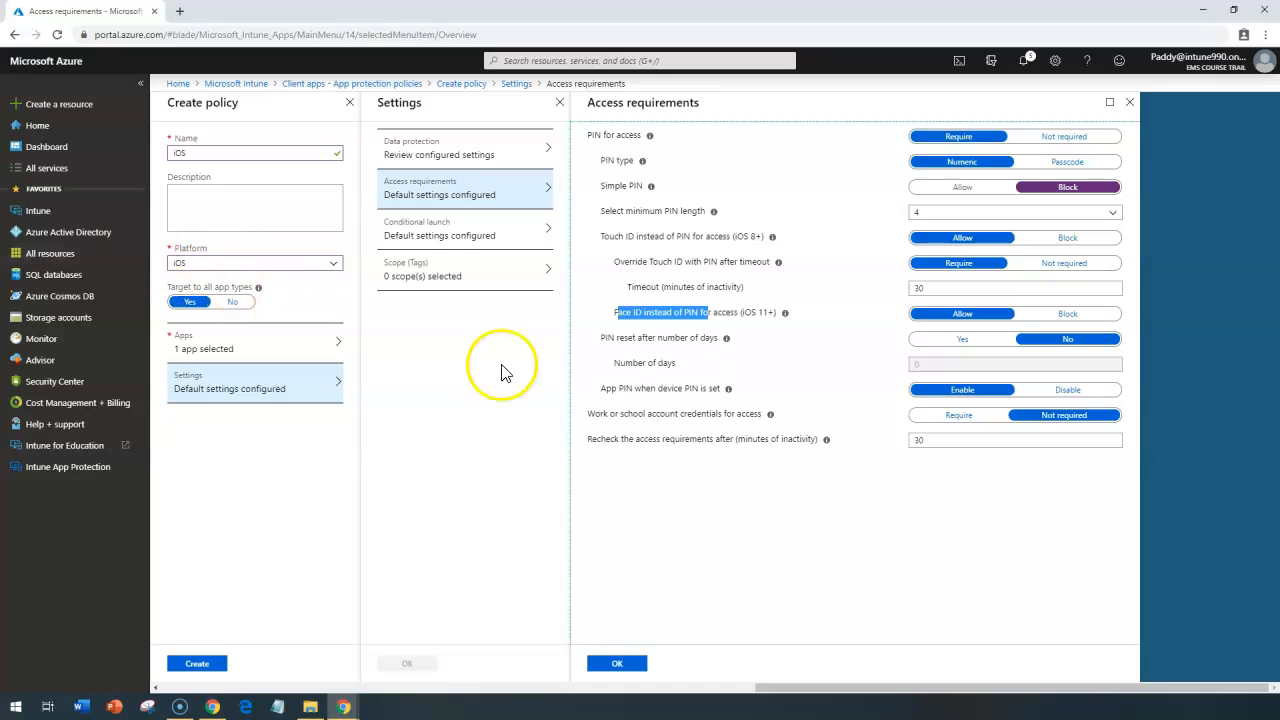
click(672, 318)
drag(727, 318, 785, 326)
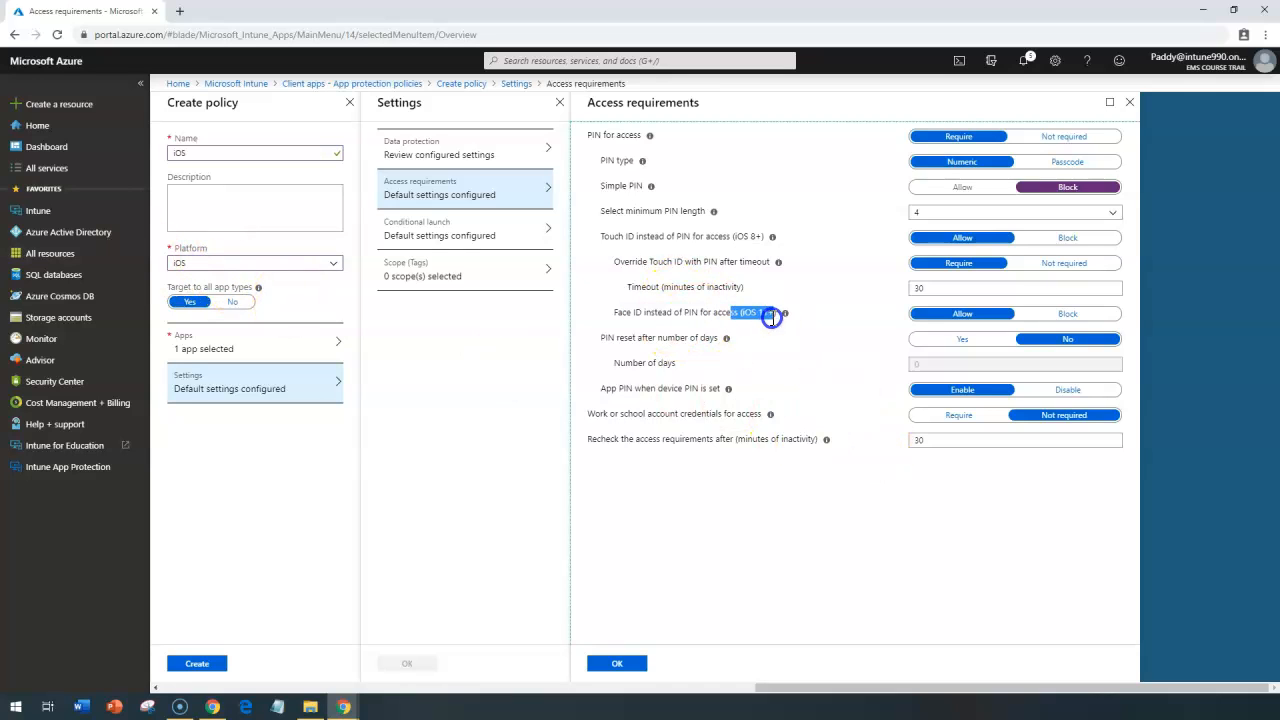
triple_click(745, 312)
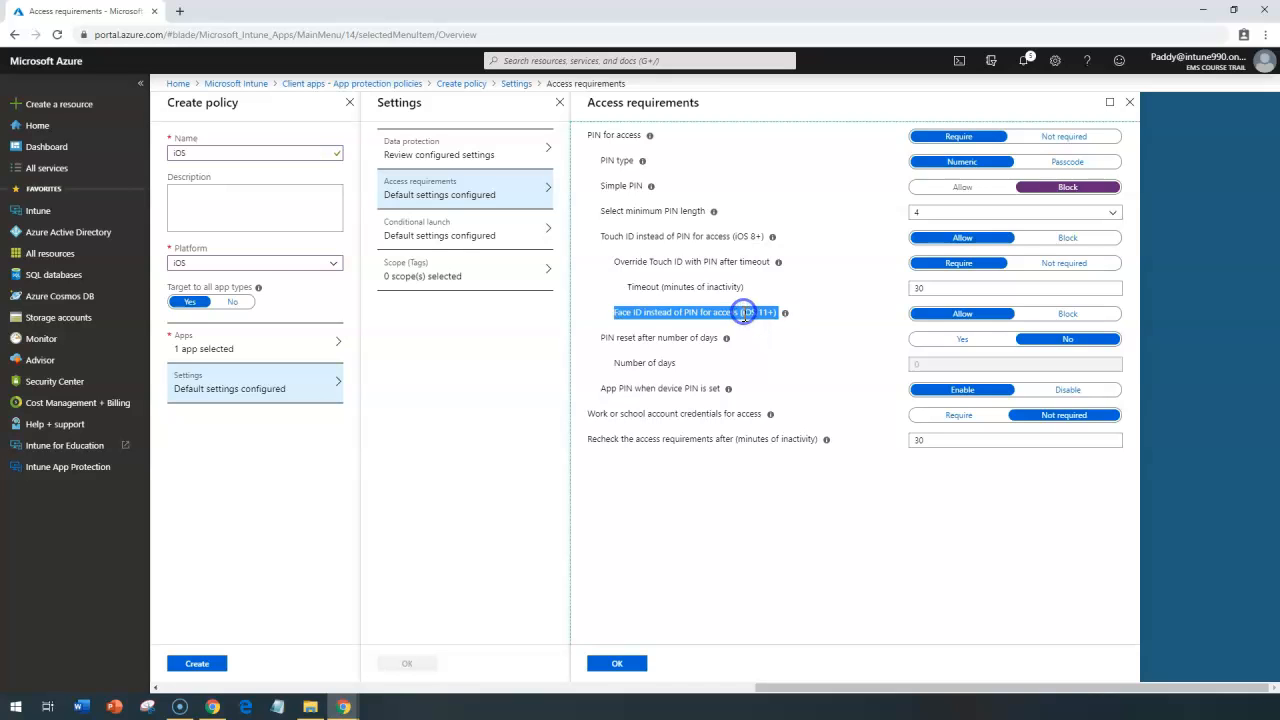
click(673, 312)
drag(740, 312, 774, 316)
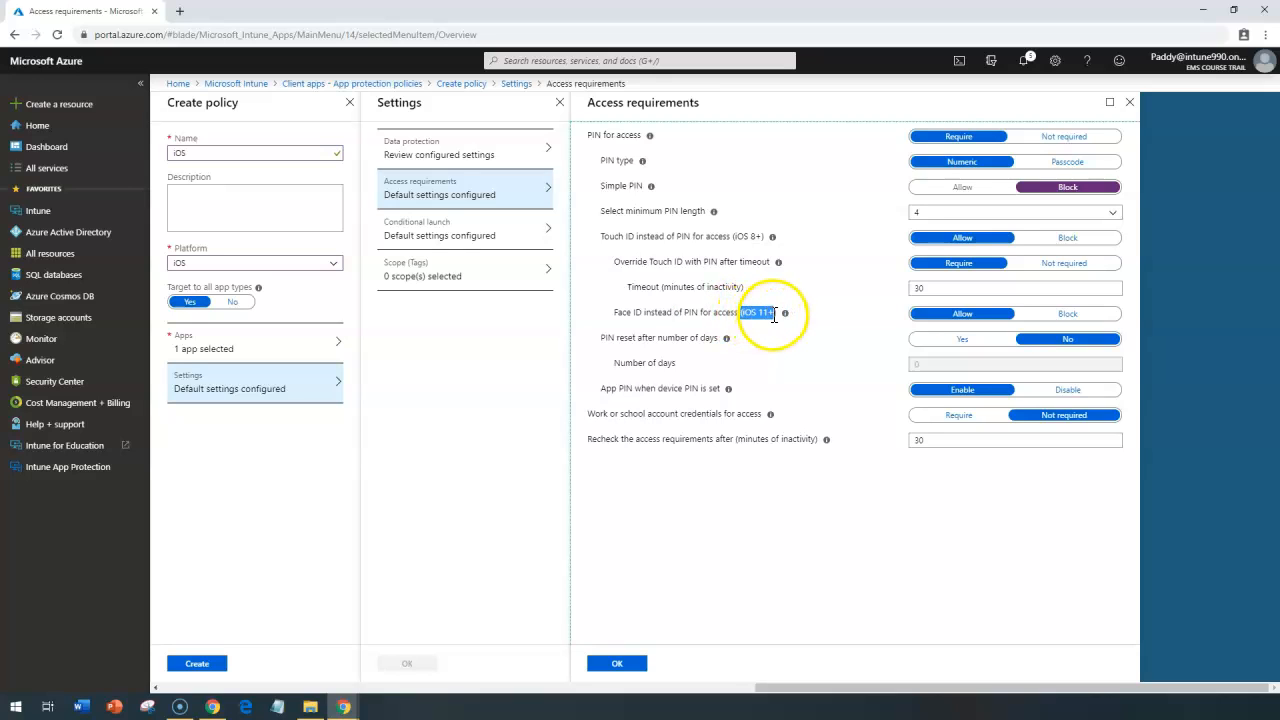
triple_click(622, 337)
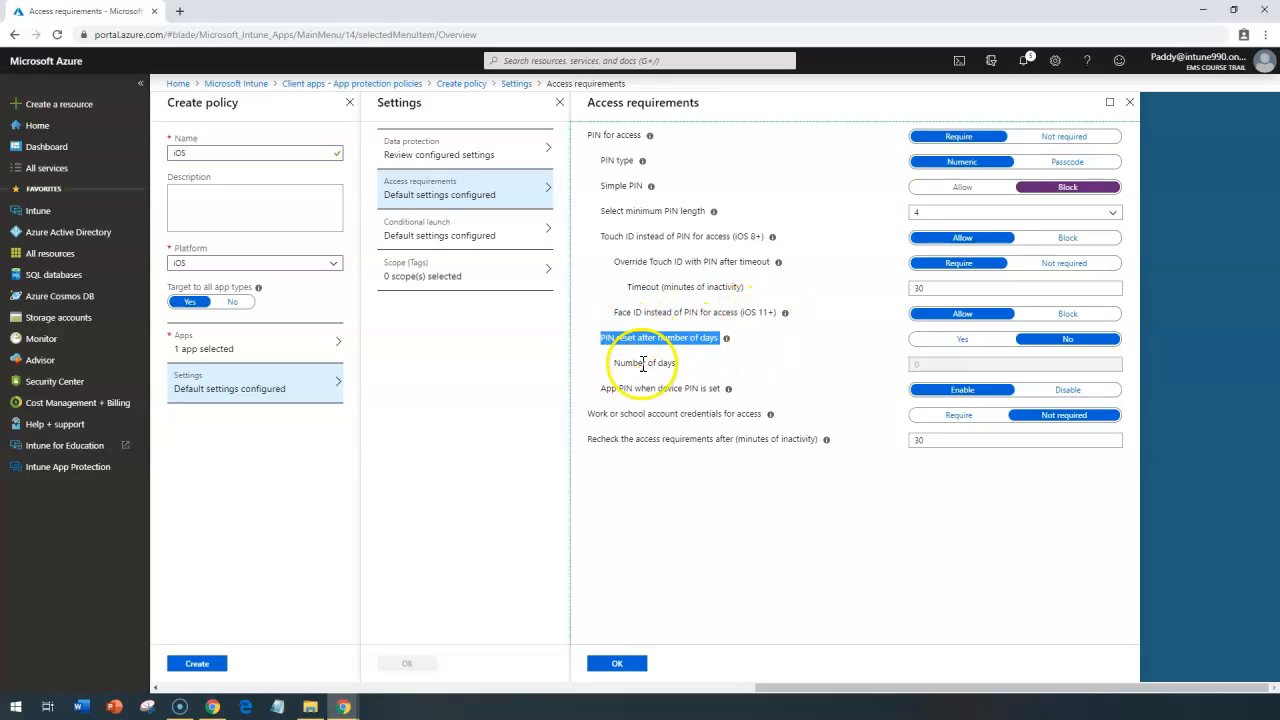
triple_click(643, 363)
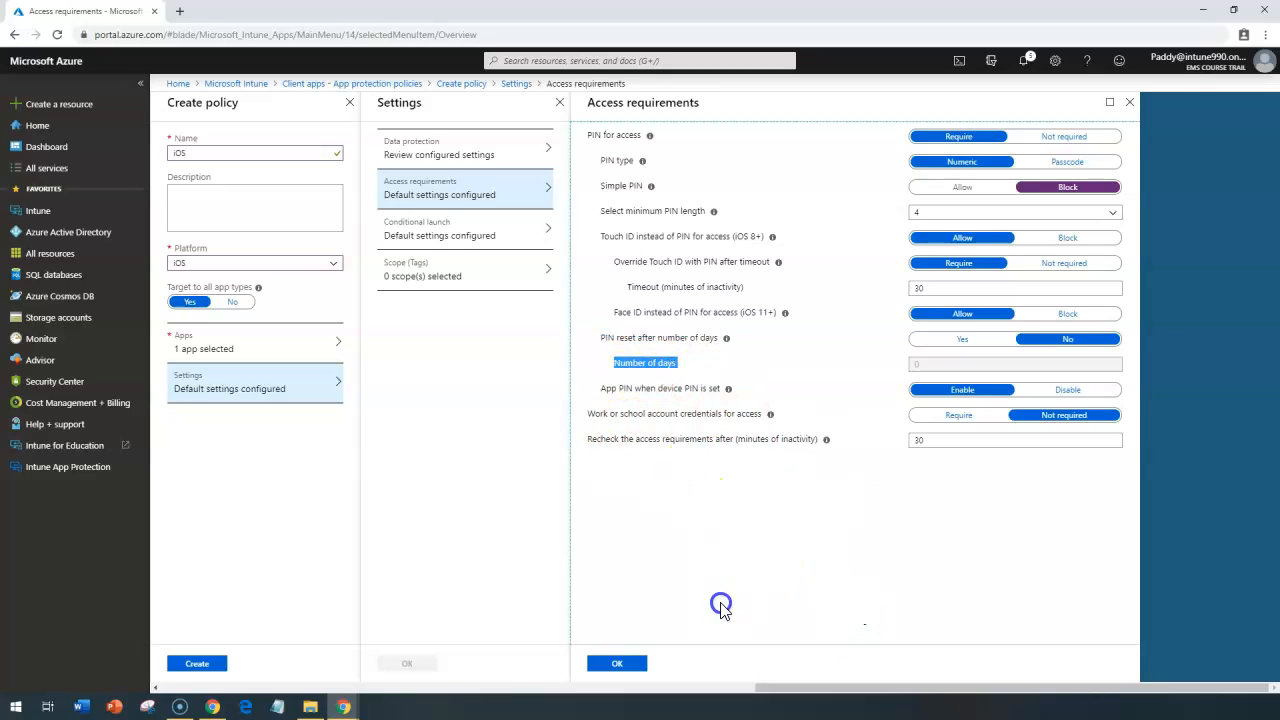
click(622, 664)
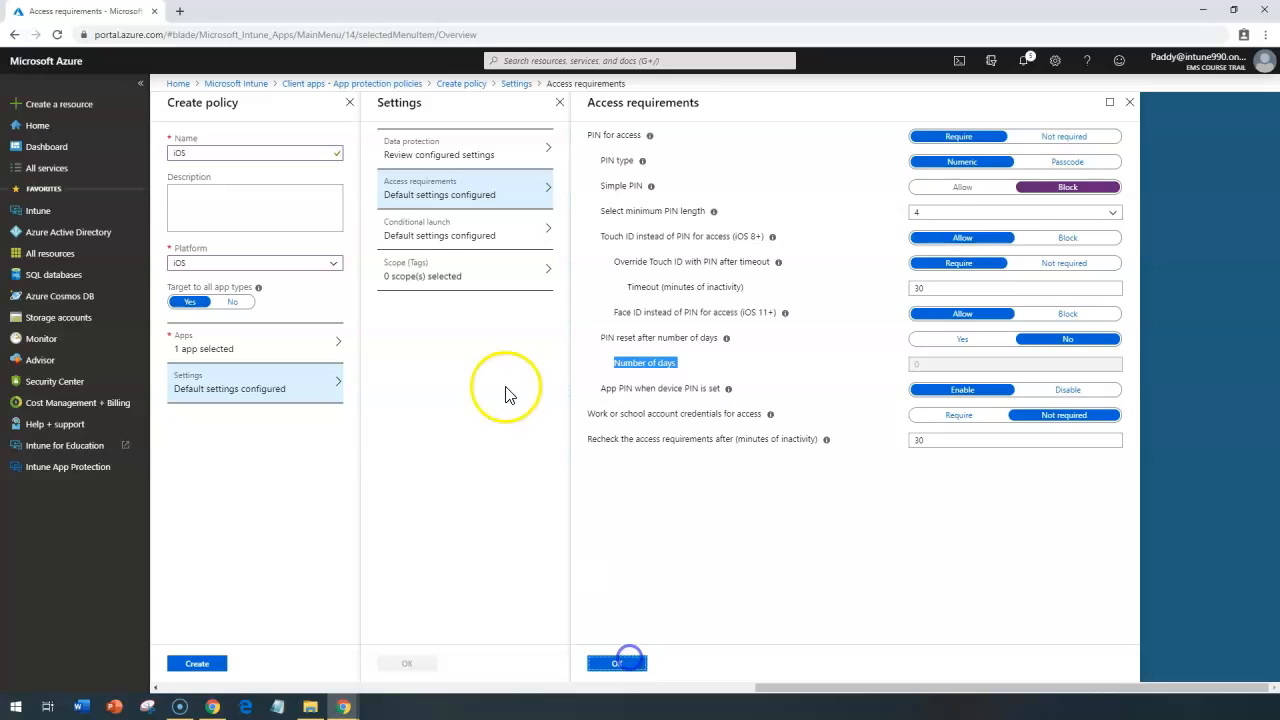
Step: Open the policy's conditional launch settings and review the Max PIN attempts and Offline grace period app conditions
click(446, 236)
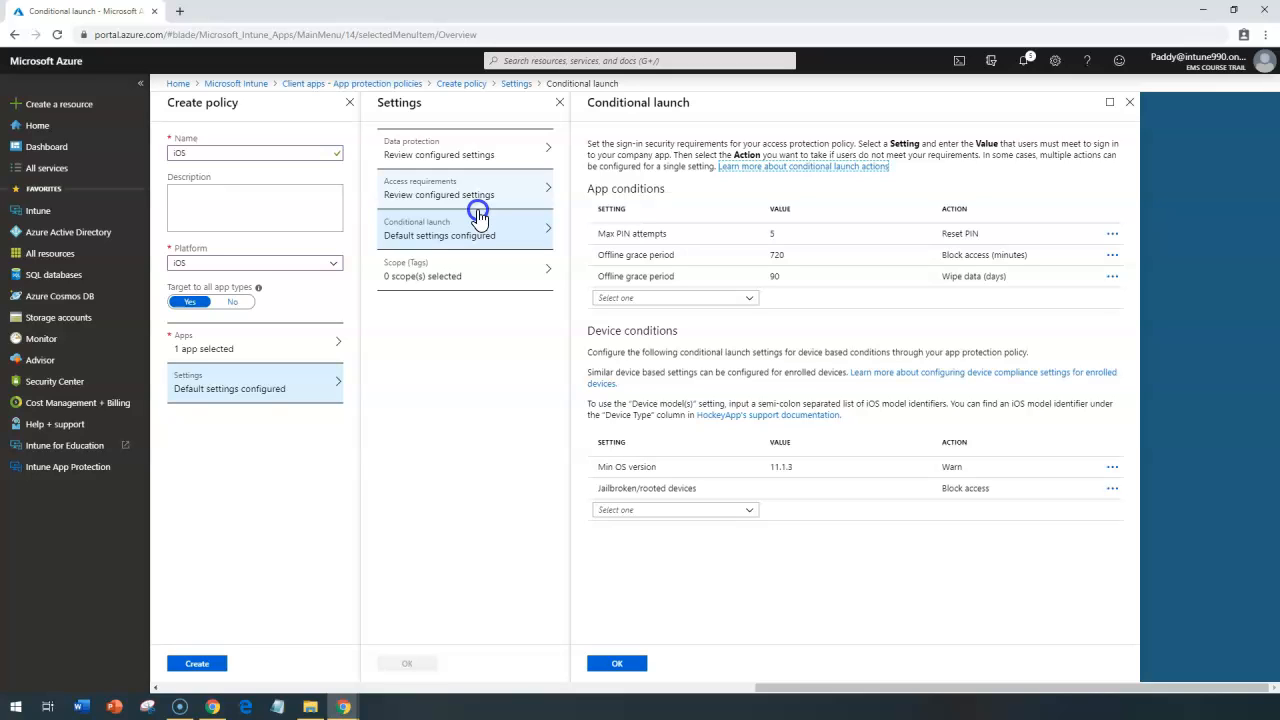
click(679, 241)
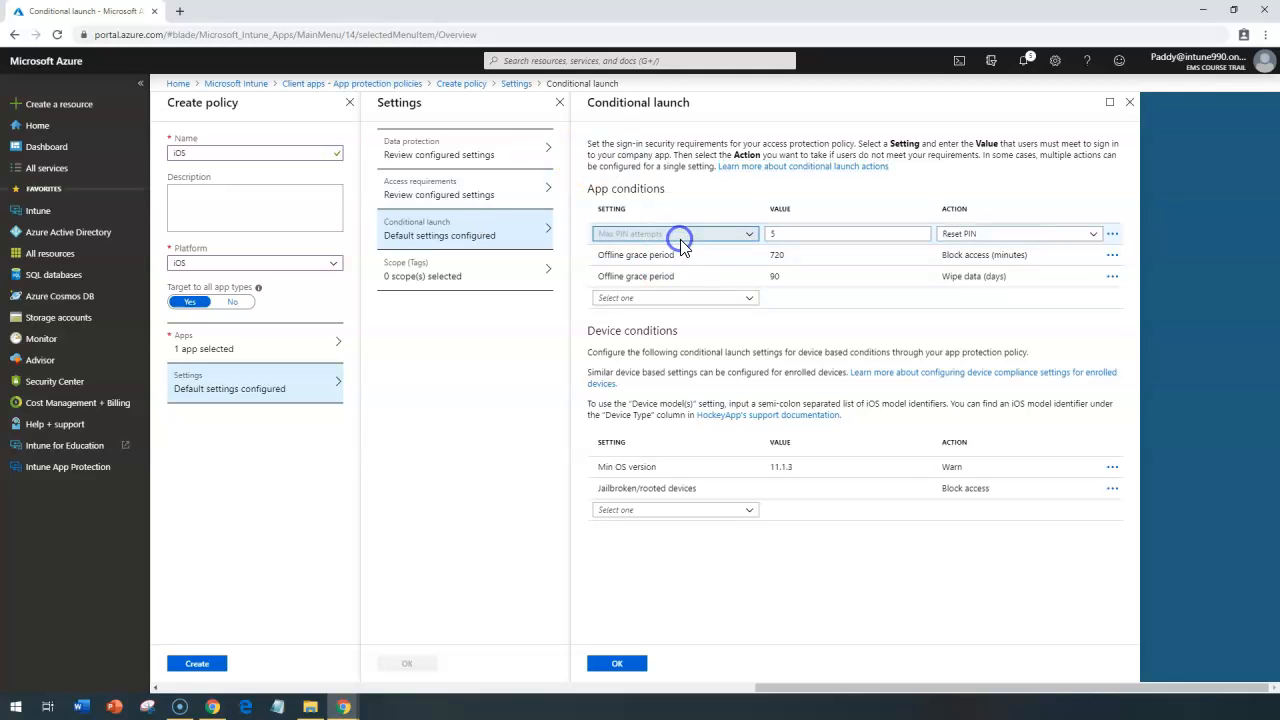
click(797, 233)
double_click(790, 232)
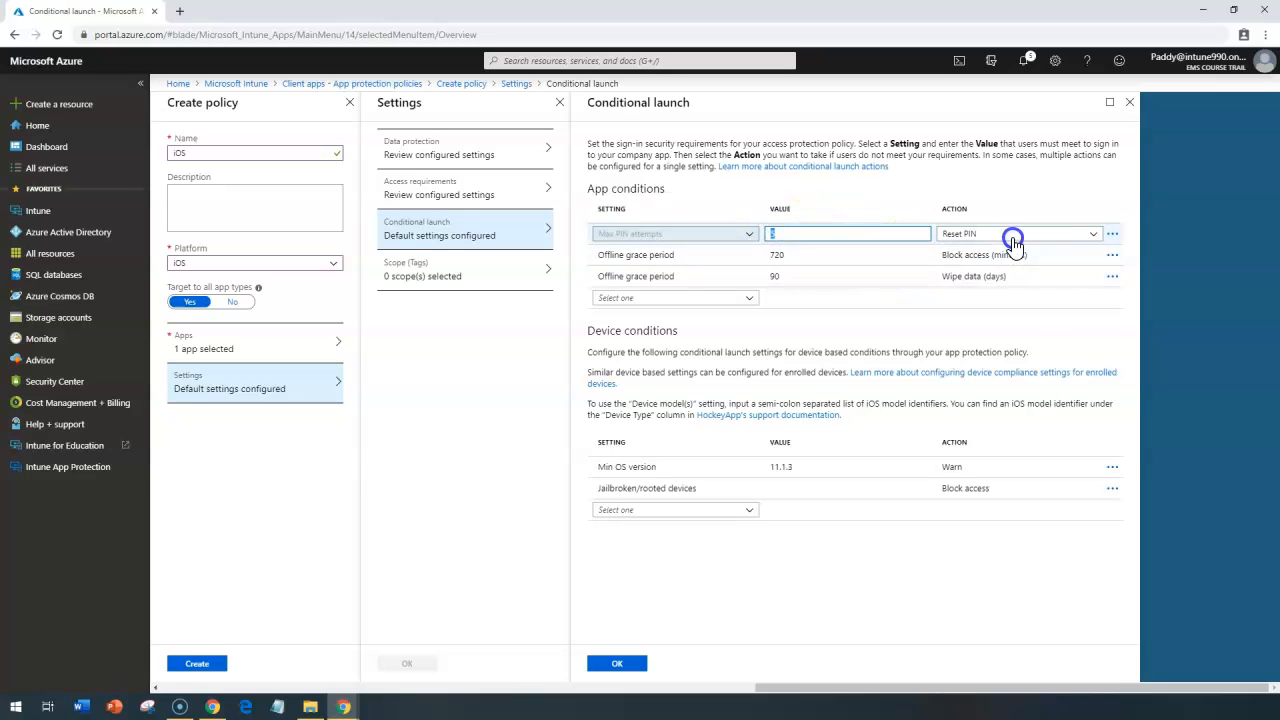
click(702, 241)
click(696, 249)
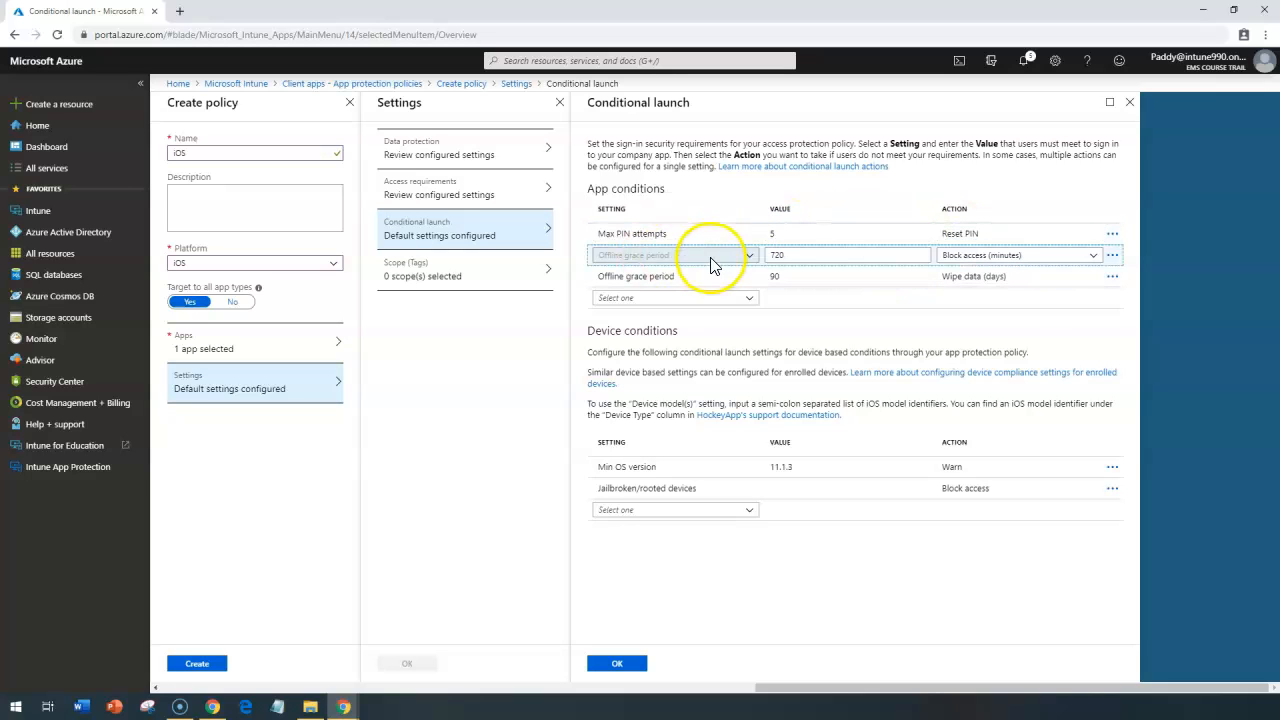
click(808, 254)
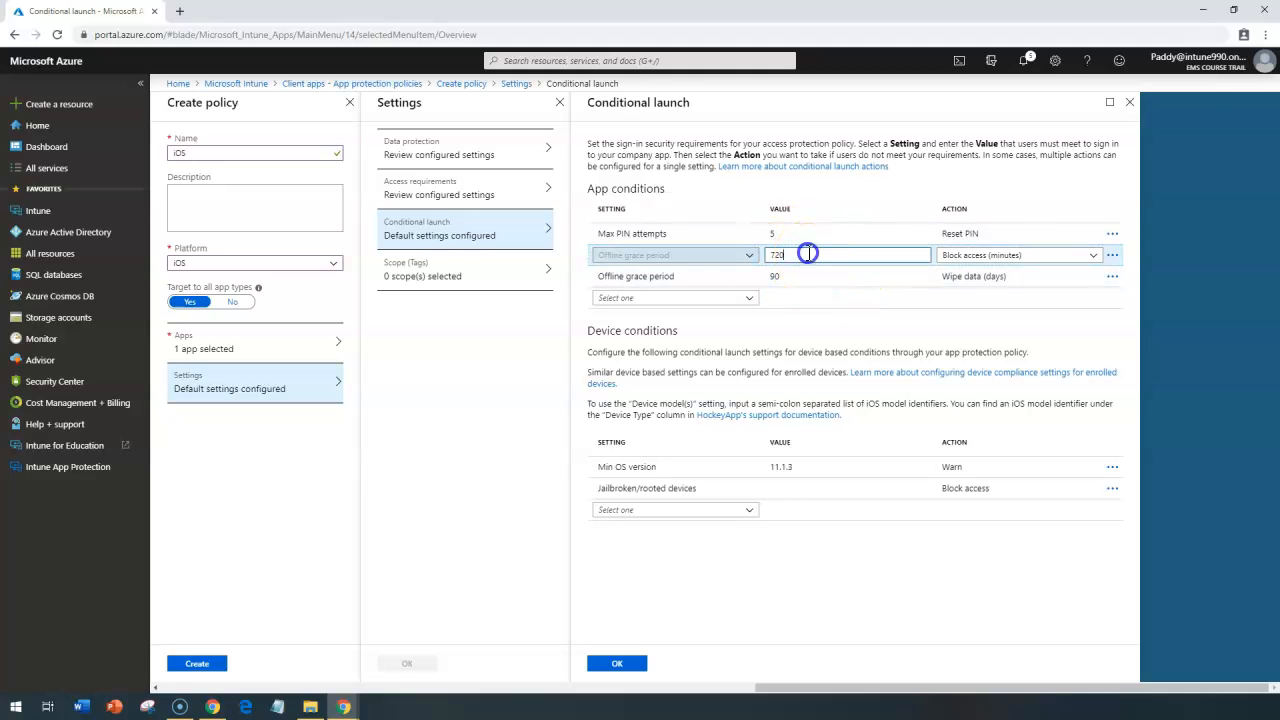
drag(776, 255, 773, 256)
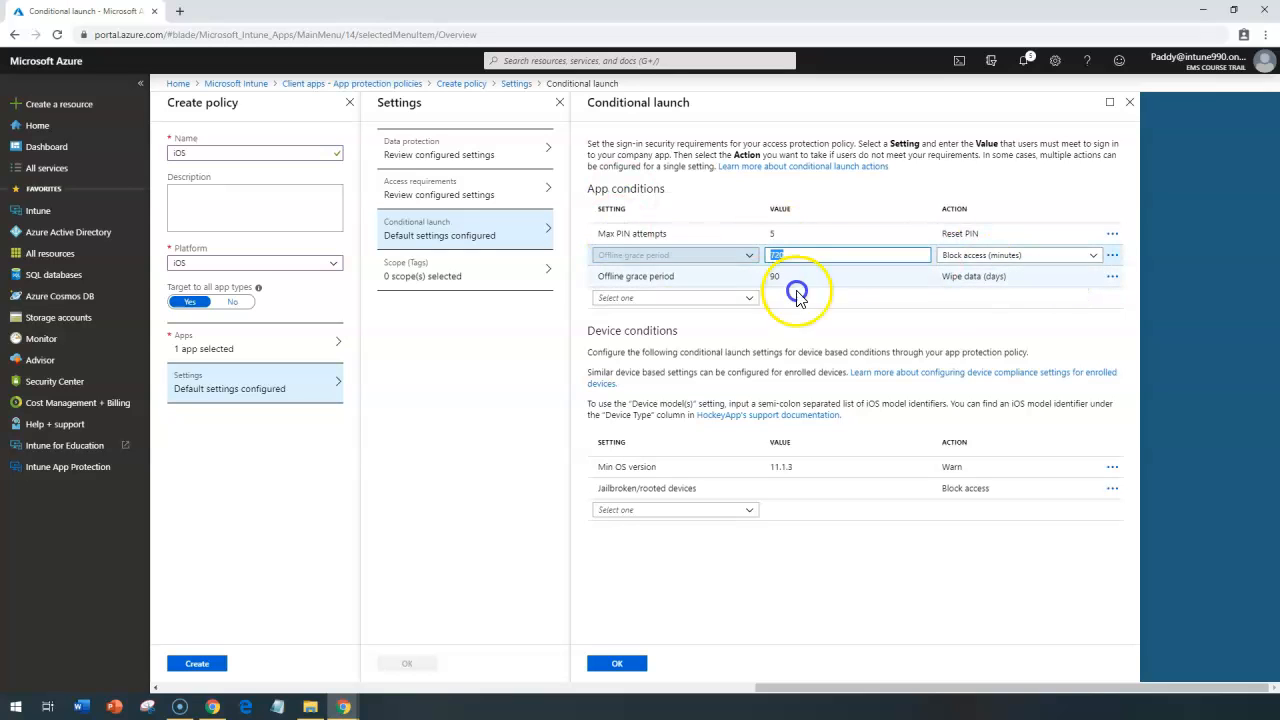
Step: Add a Min app version condition to the app conditions
click(751, 300)
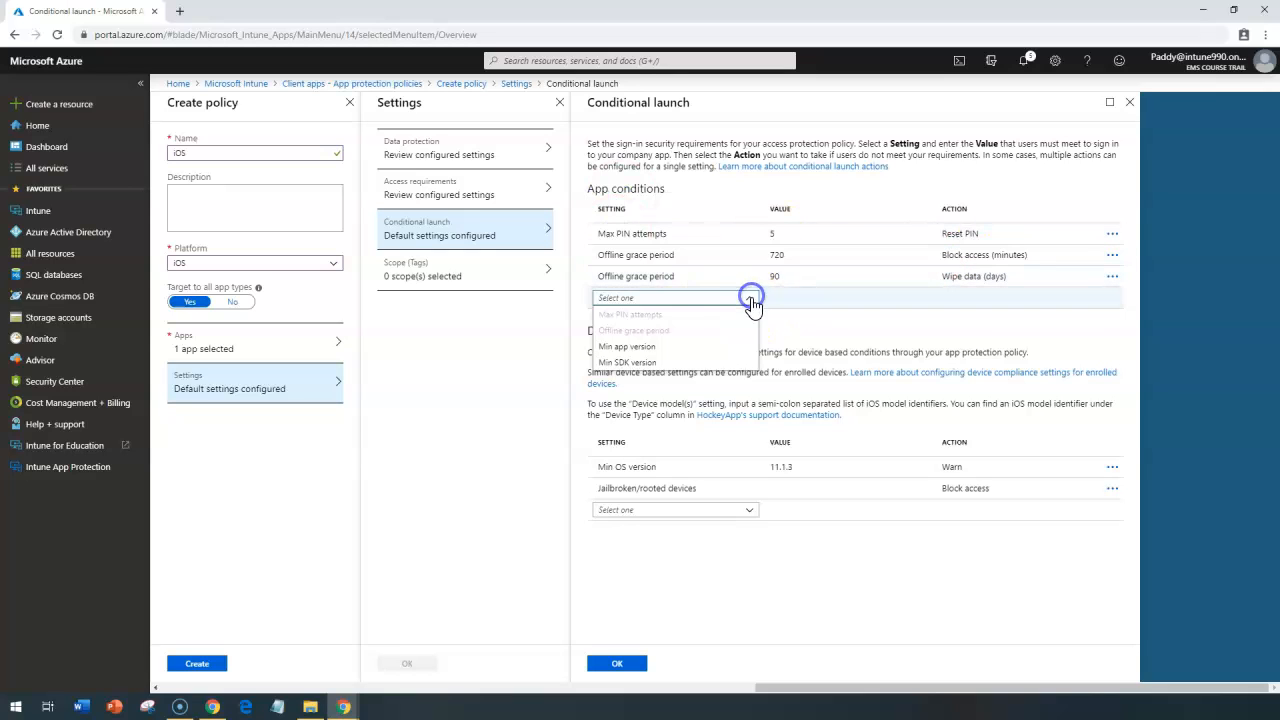
click(640, 346)
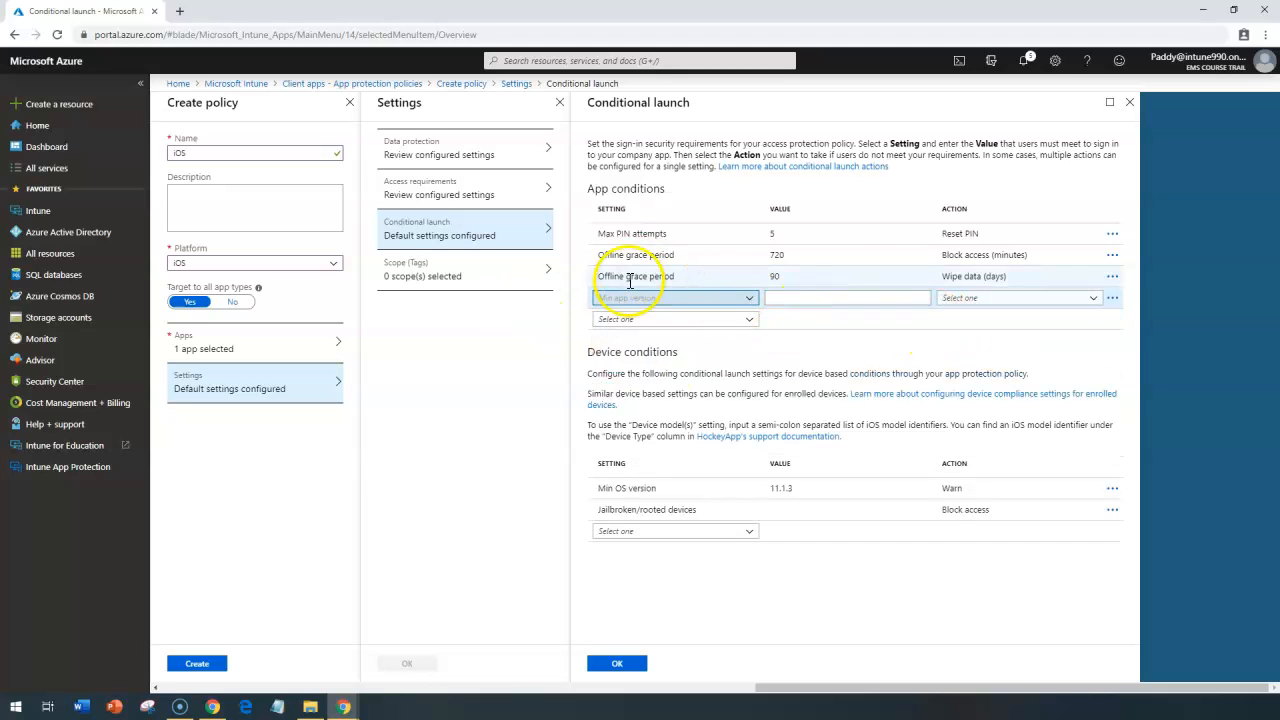
Step: Review the Jailbroken/rooted devices and Min OS version device conditions, including the actions available for the minimum OS version
click(714, 512)
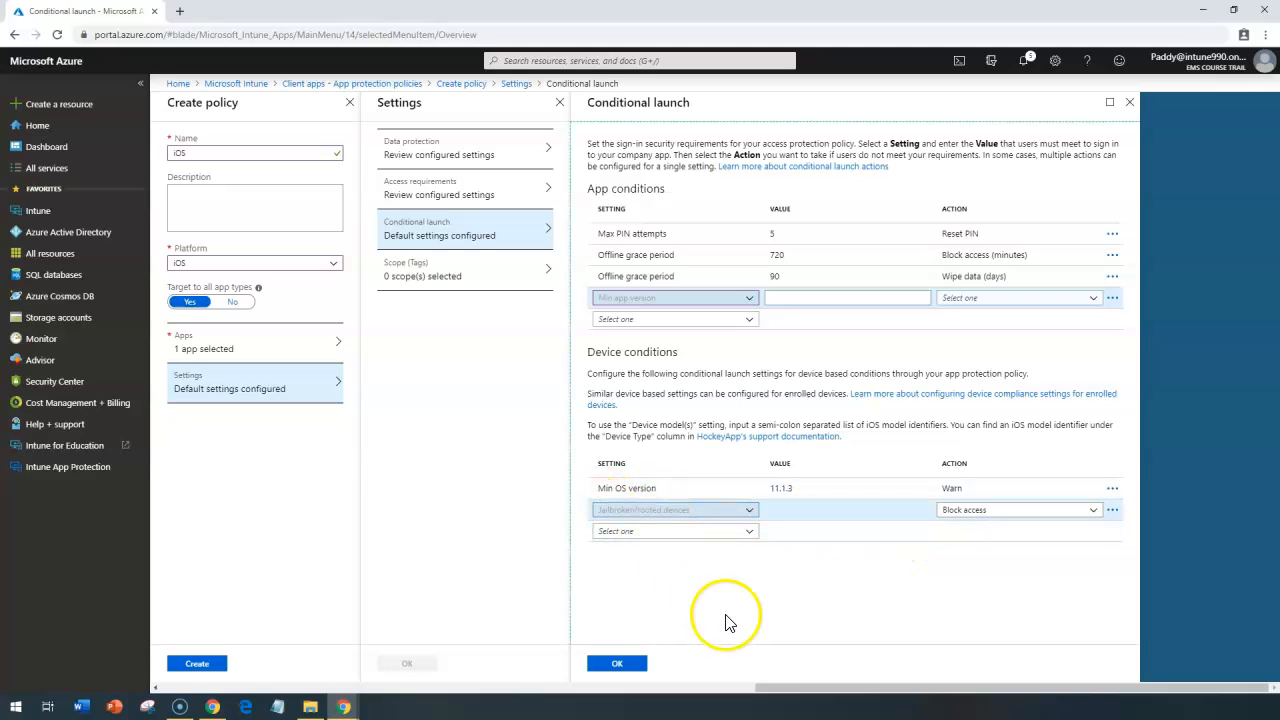
click(797, 489)
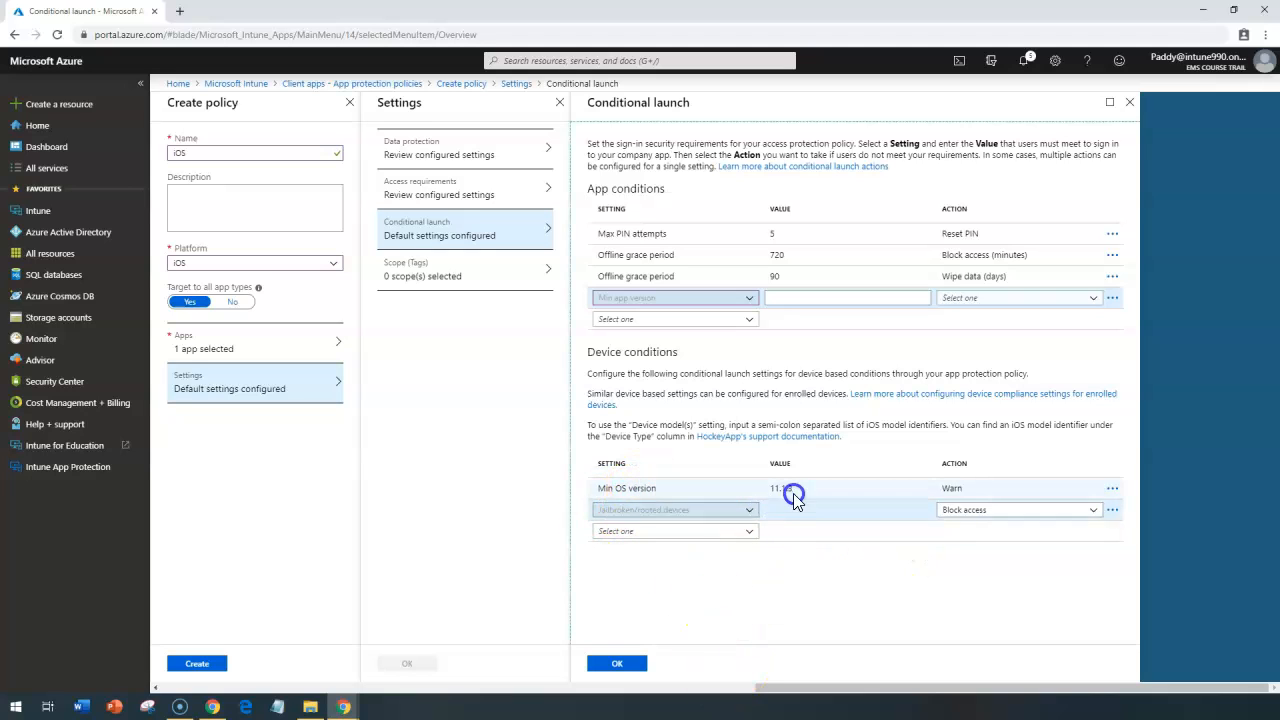
click(1068, 489)
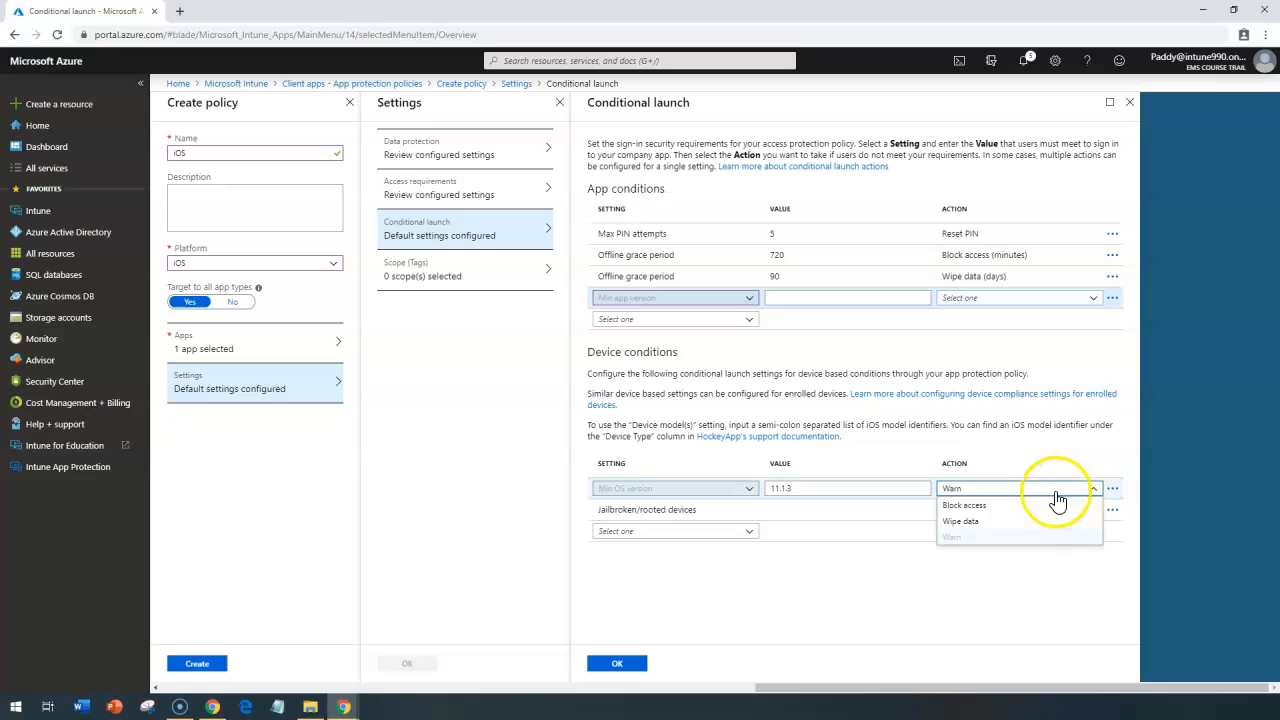
click(1035, 608)
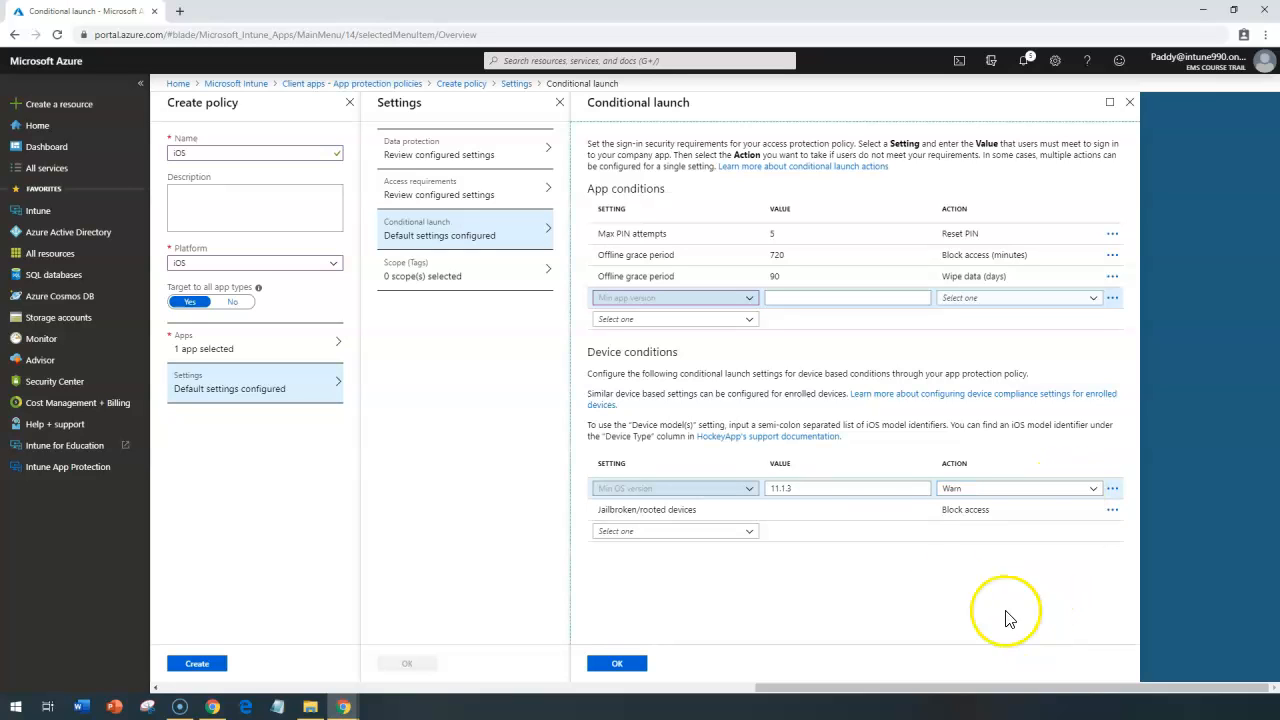
click(978, 491)
click(779, 483)
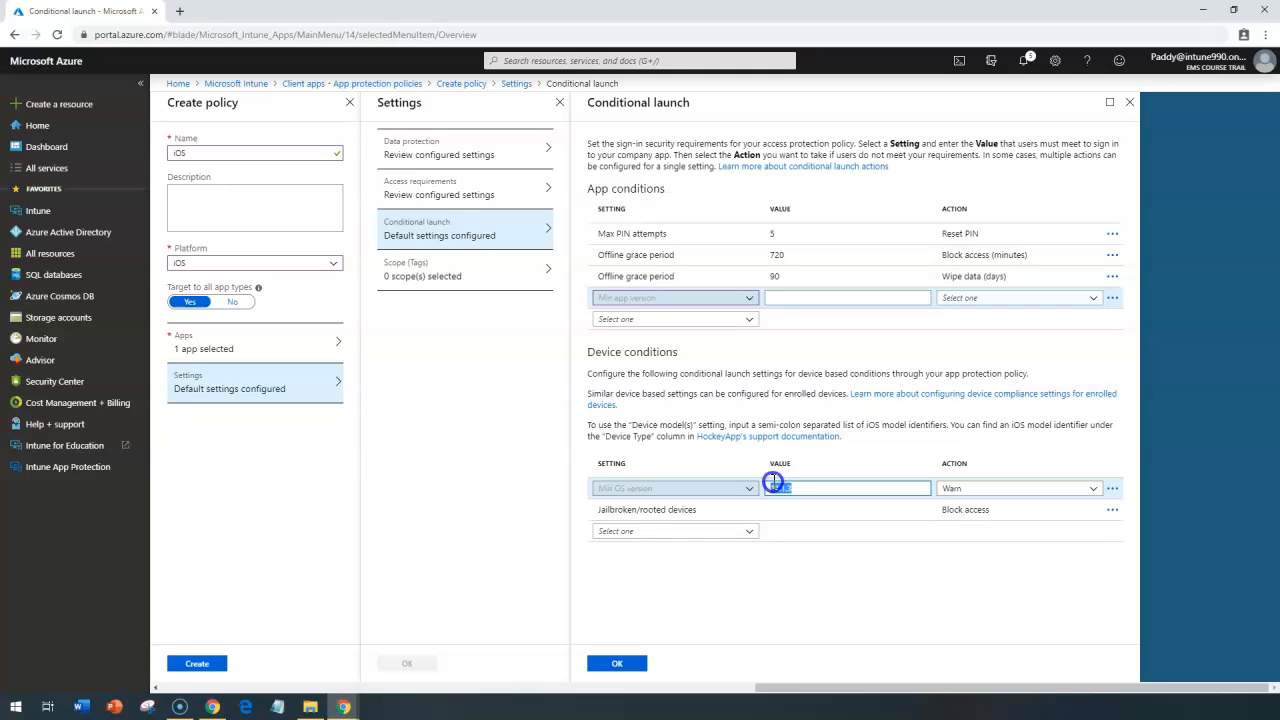
click(955, 488)
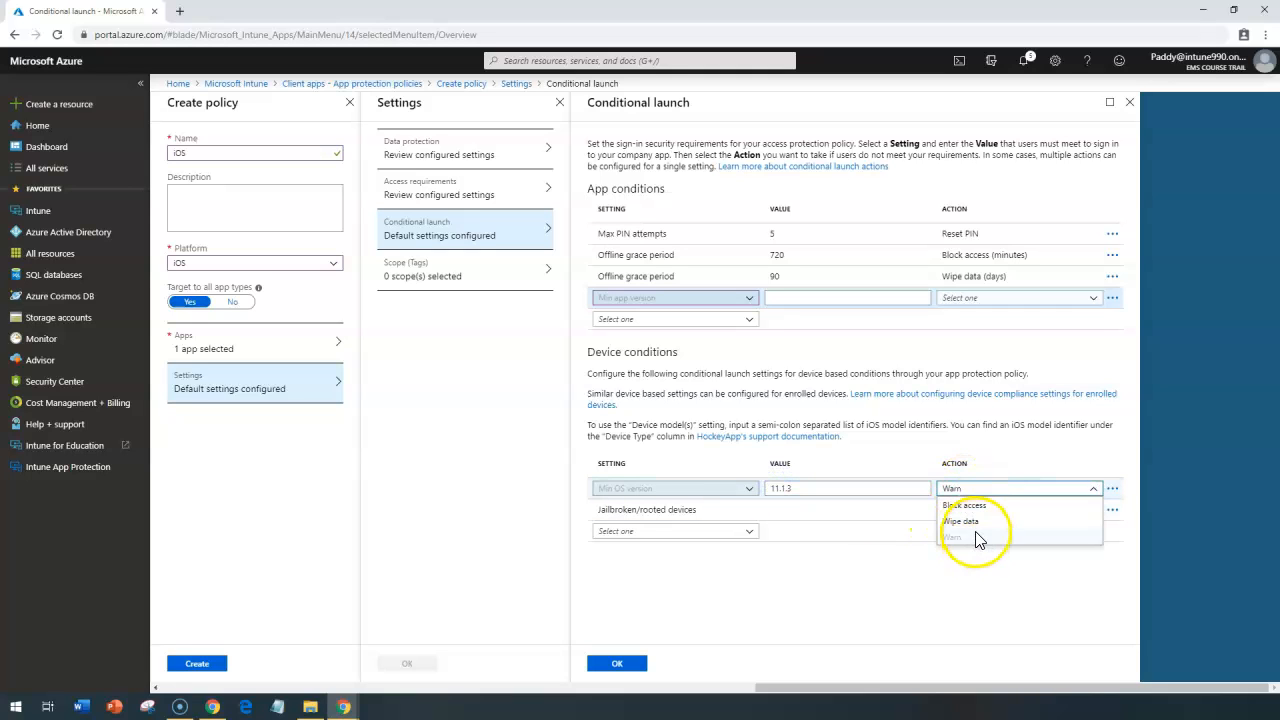
click(677, 534)
click(727, 531)
click(740, 512)
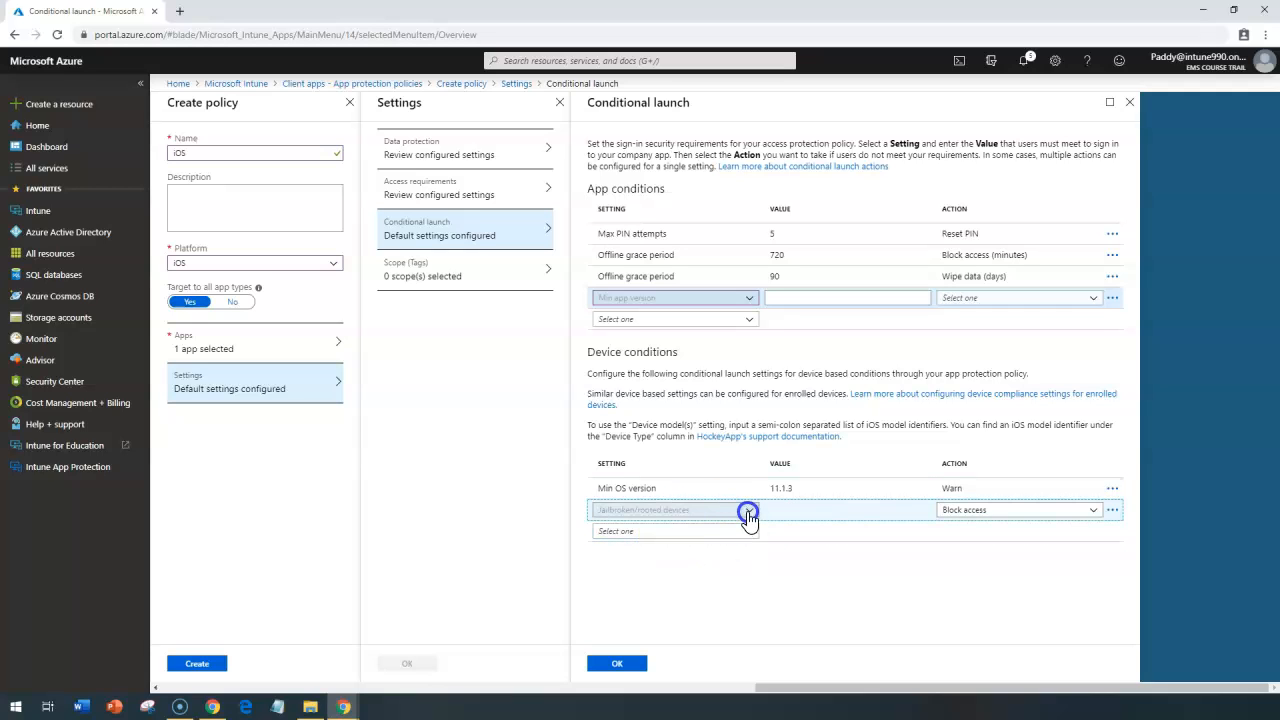
Step: Add a Device model(s) device condition to check its available actions, and delete that condition again
click(750, 531)
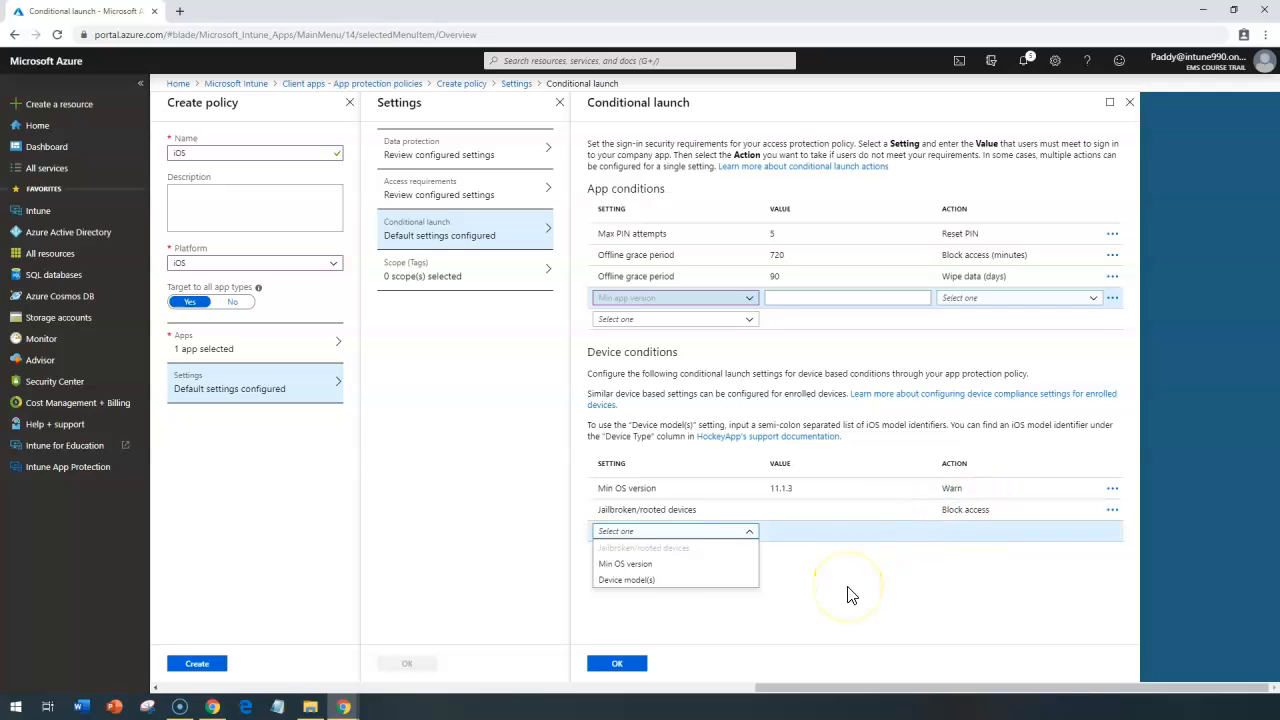
click(626, 580)
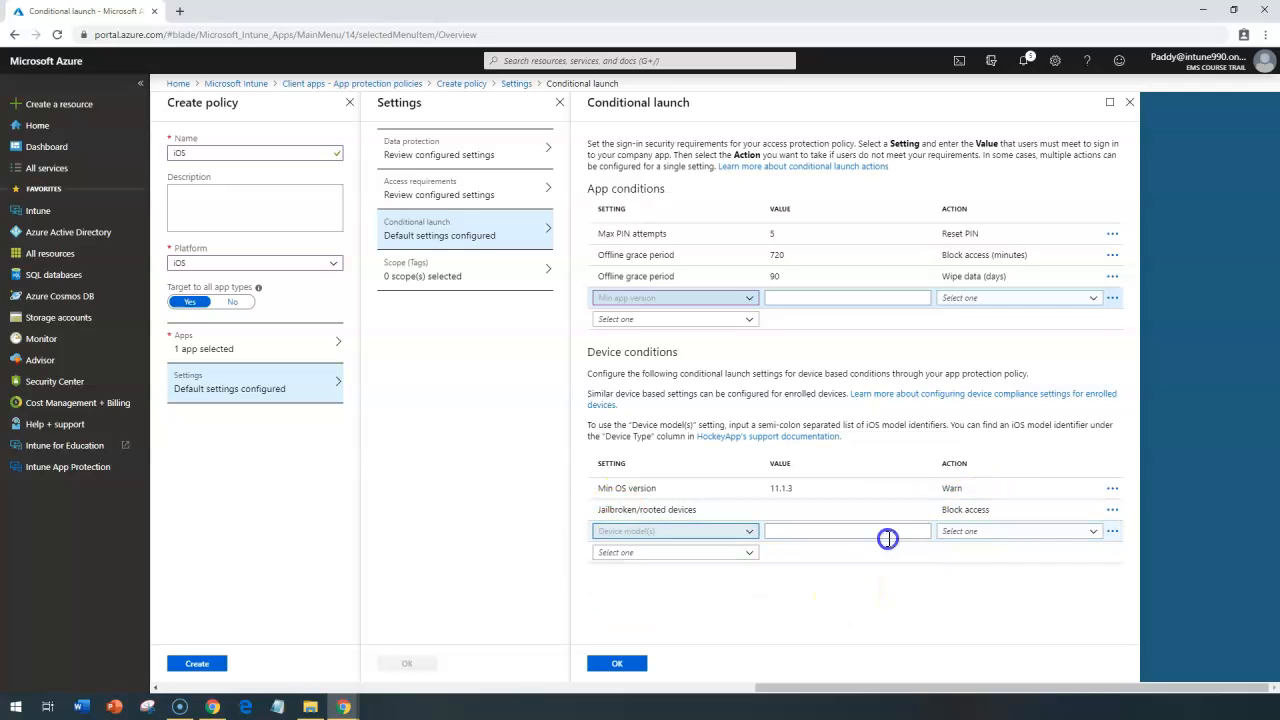
click(1014, 536)
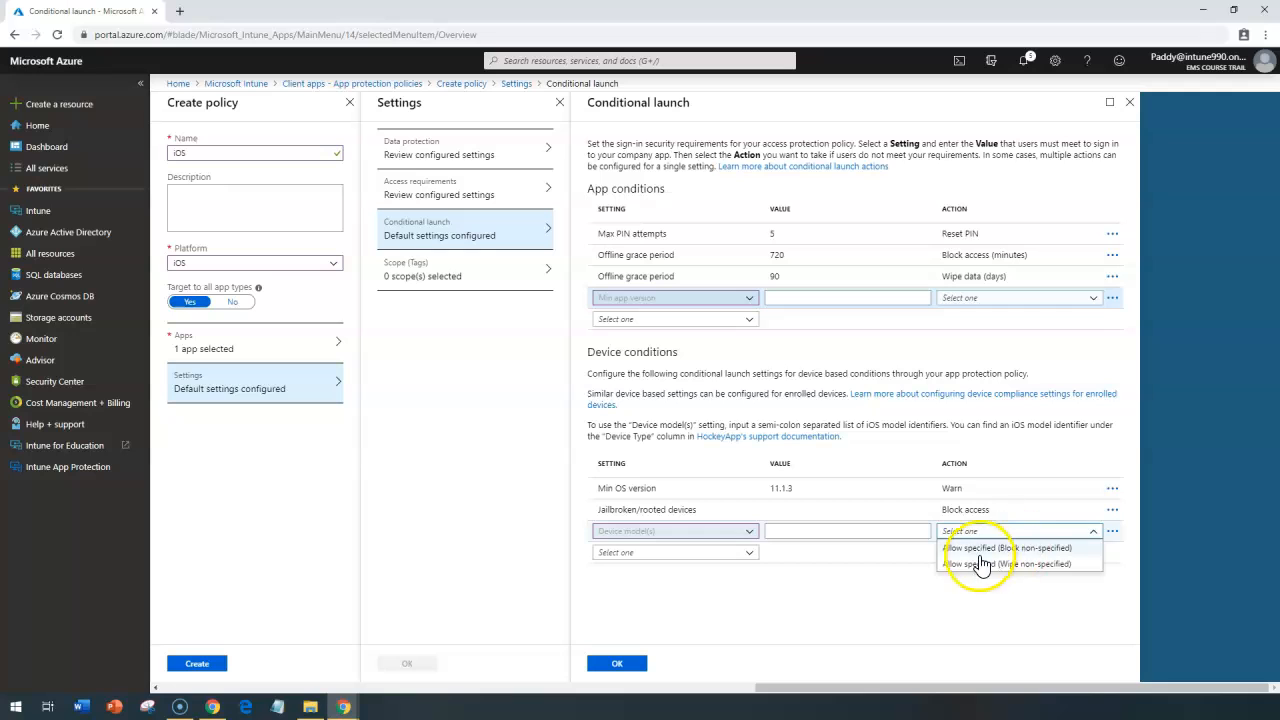
click(780, 558)
click(781, 531)
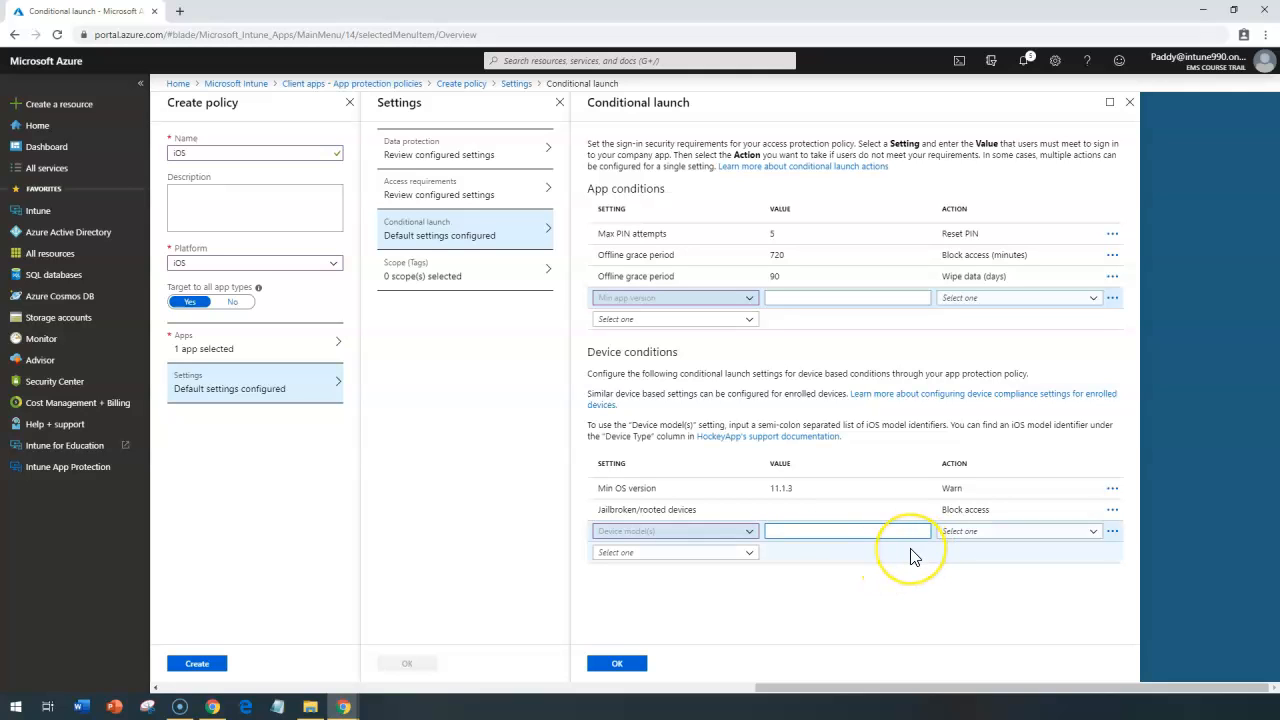
click(1113, 533)
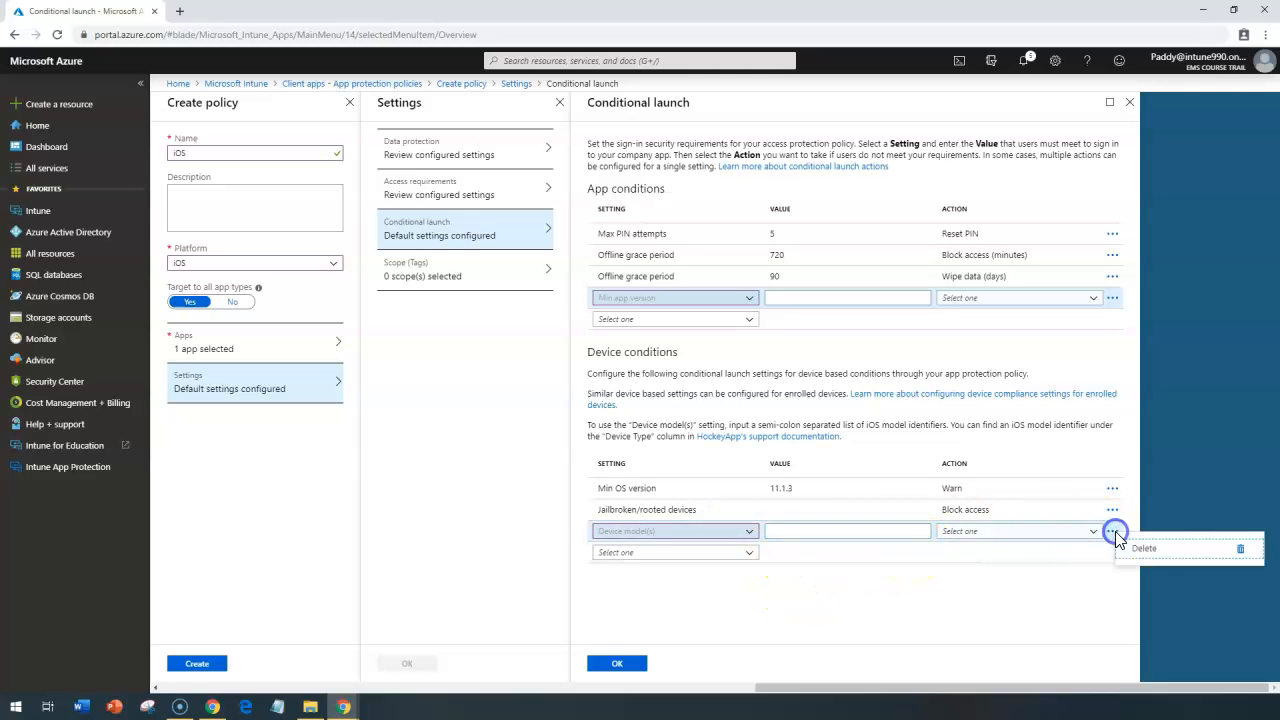
click(1236, 555)
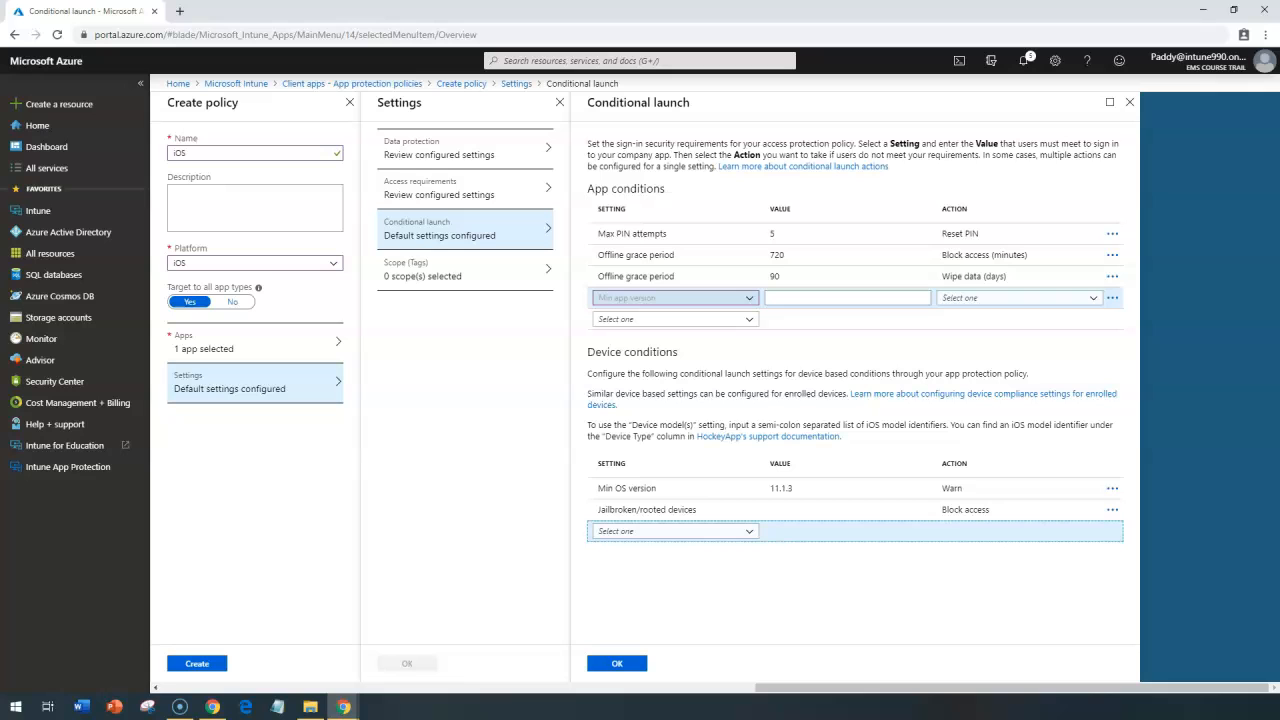
Step: Delete the empty Min app version condition and accept the conditional launch settings
drag(809, 686, 752, 688)
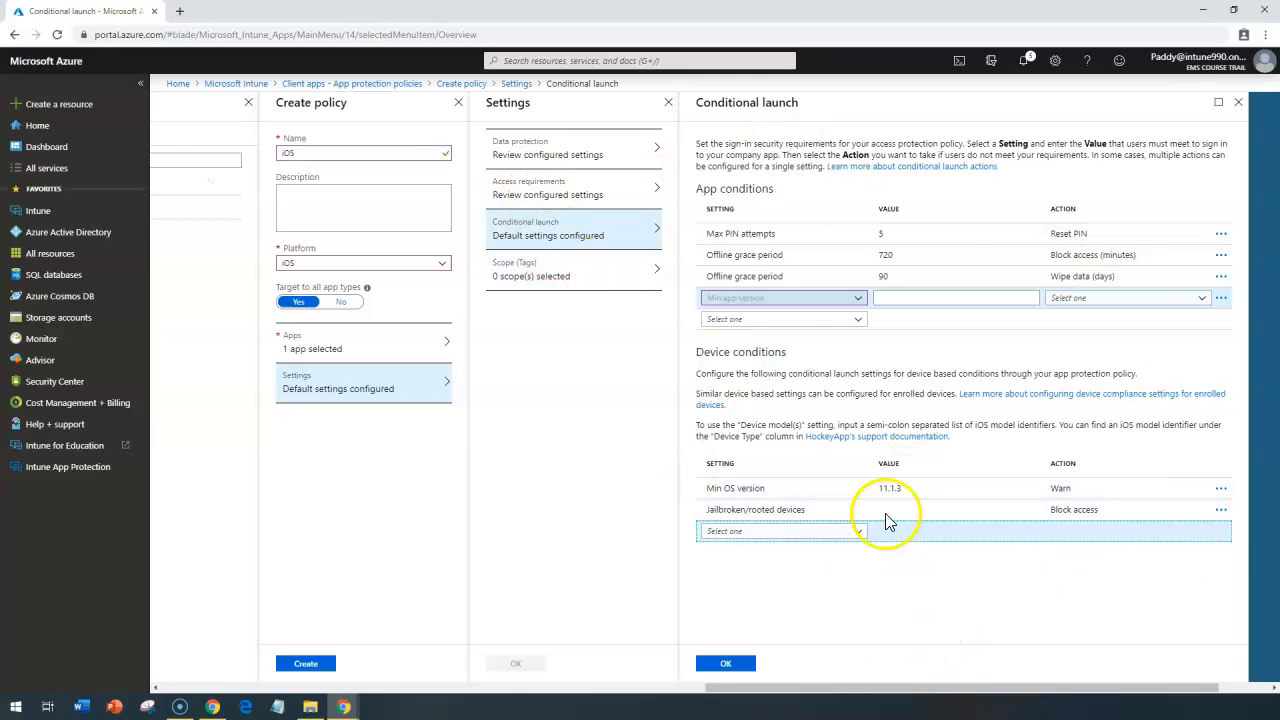
click(731, 668)
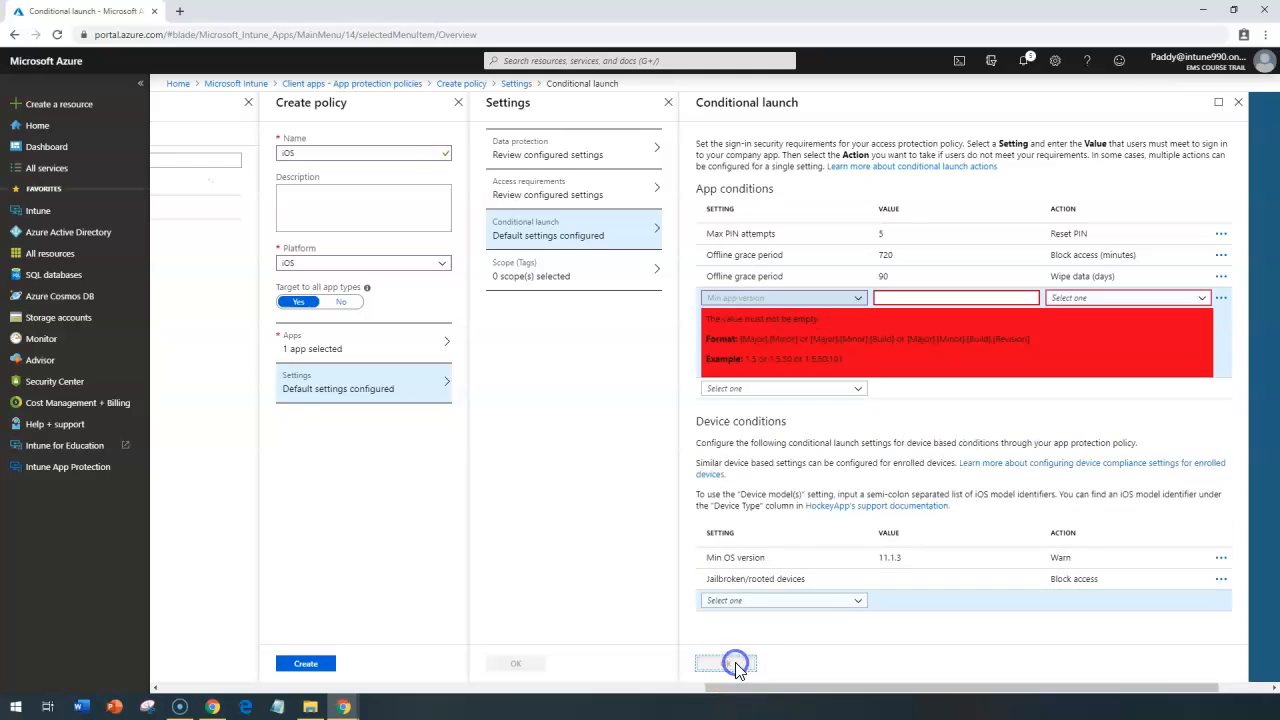
click(1211, 298)
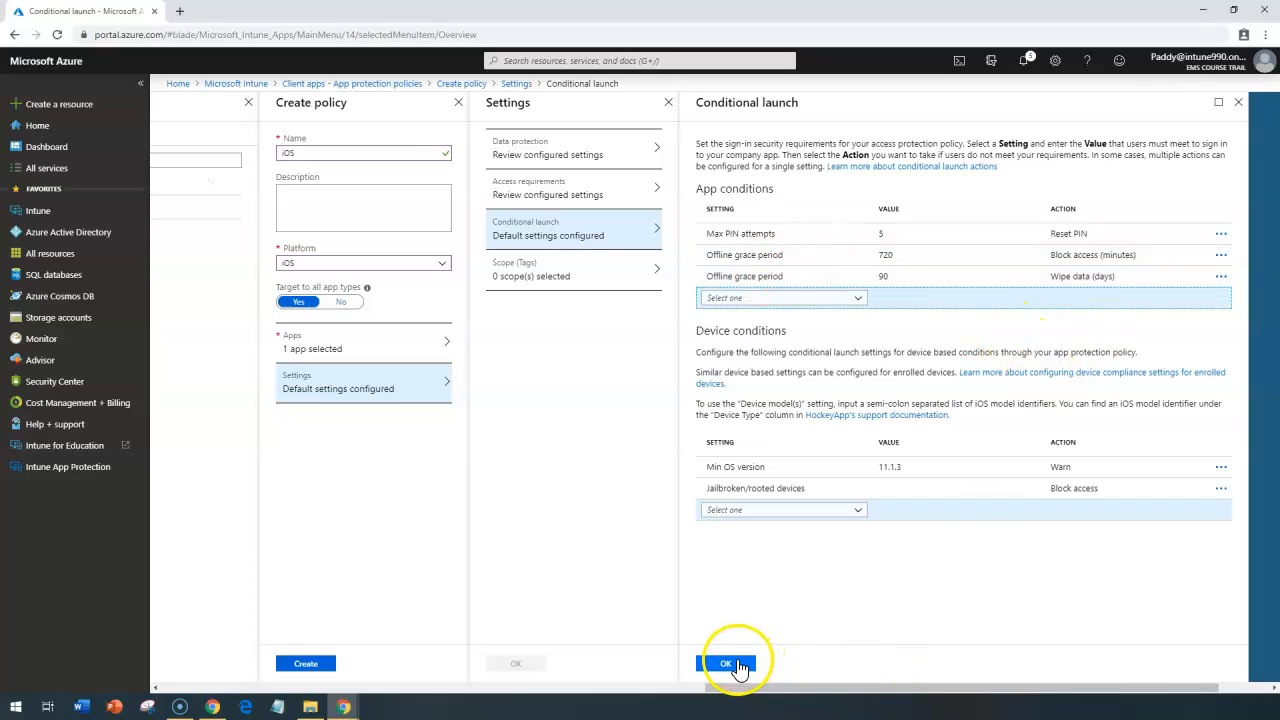
click(737, 666)
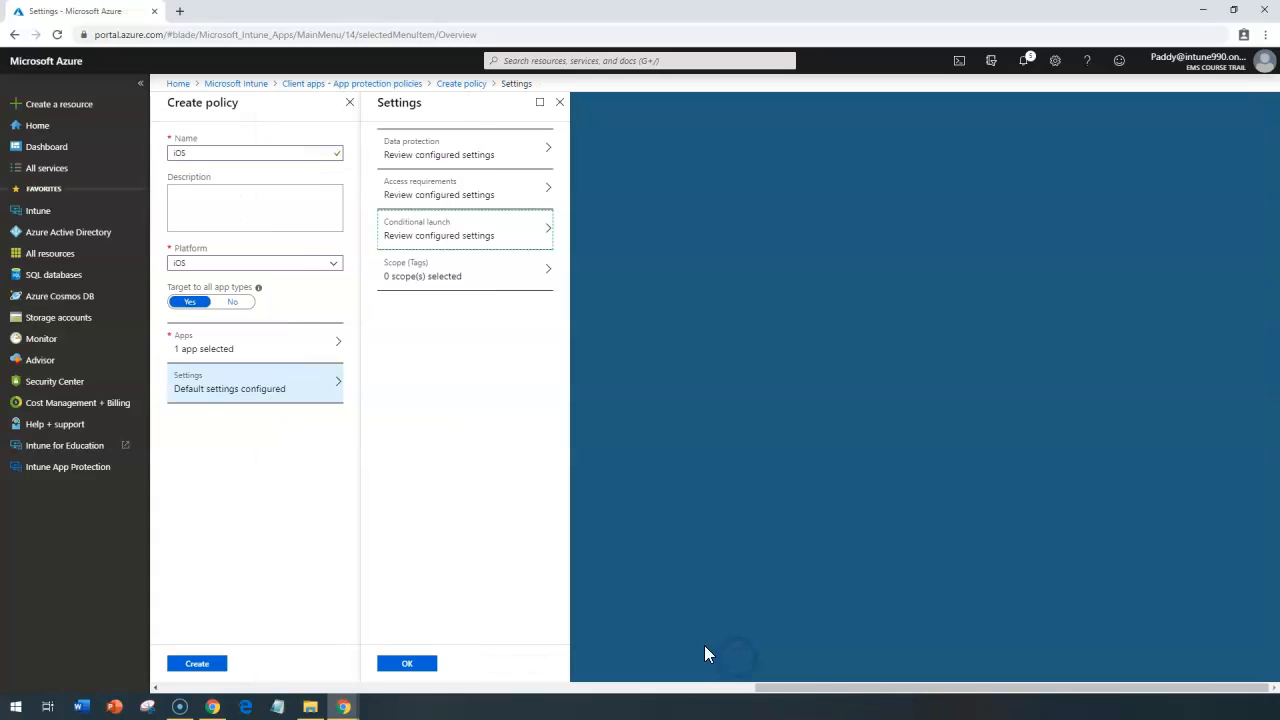
Step: Accept the configured policy settings and create the iOS app protection policy
click(409, 662)
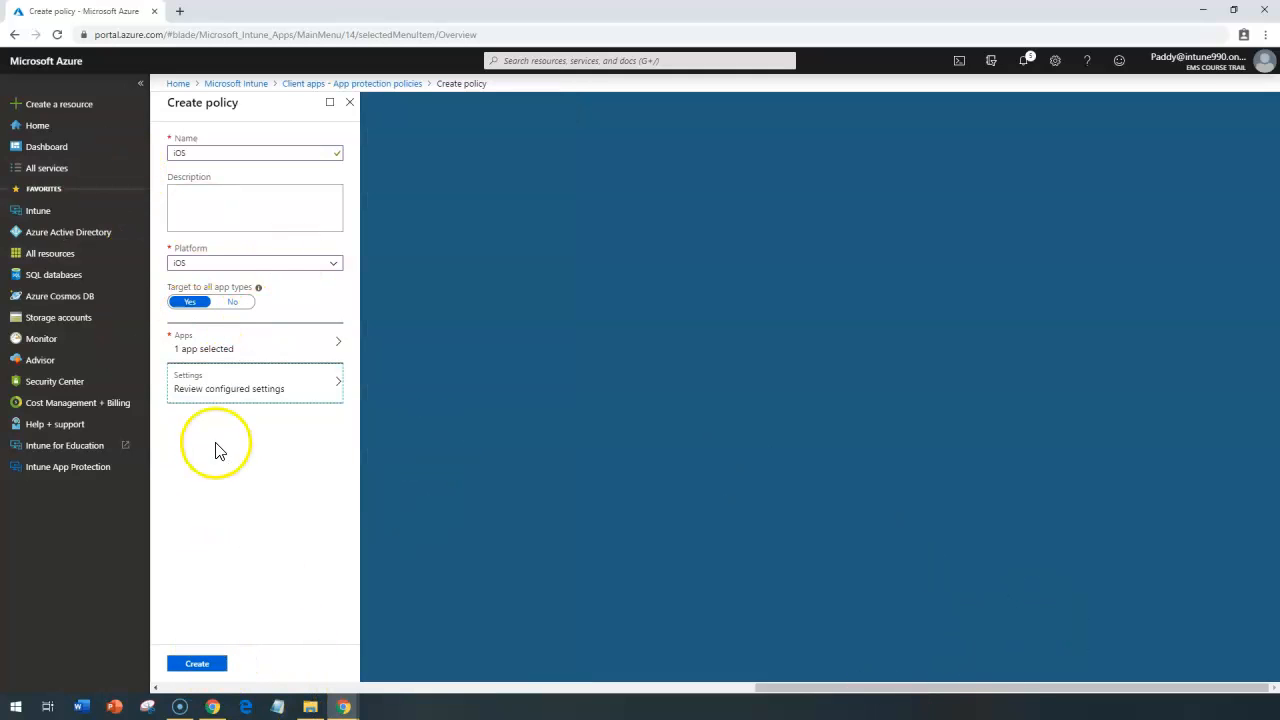
click(258, 396)
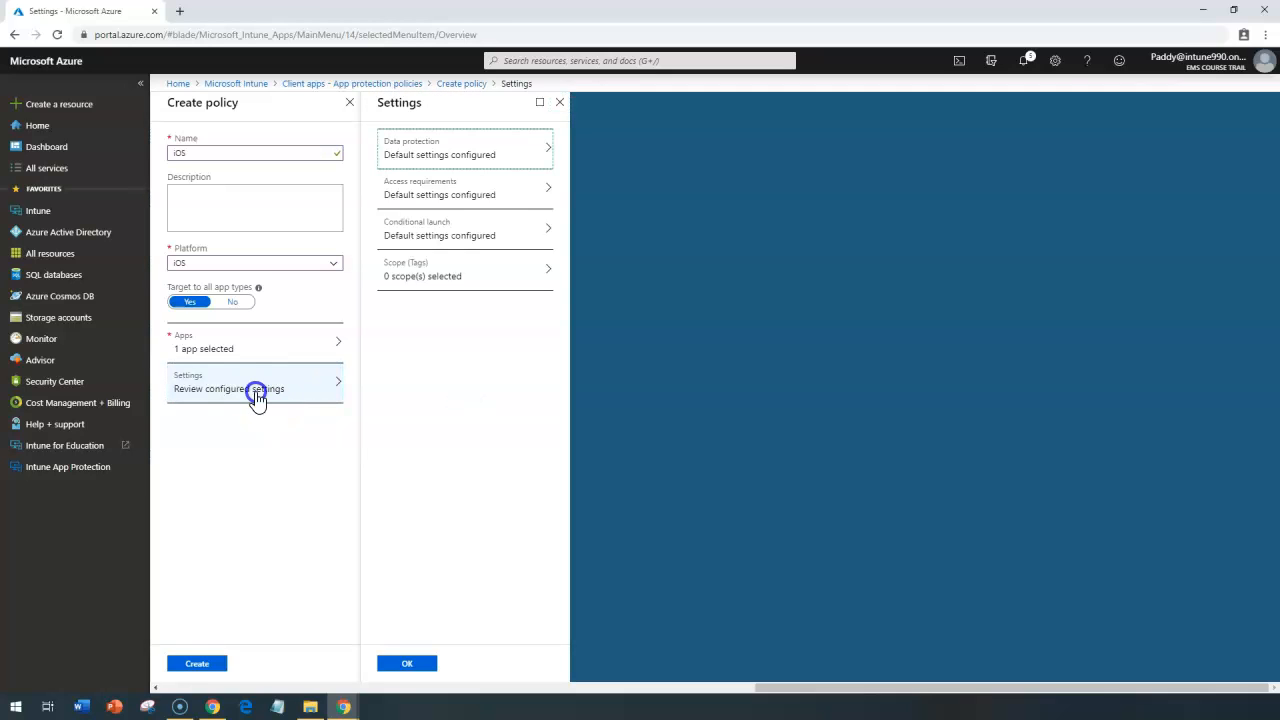
click(195, 665)
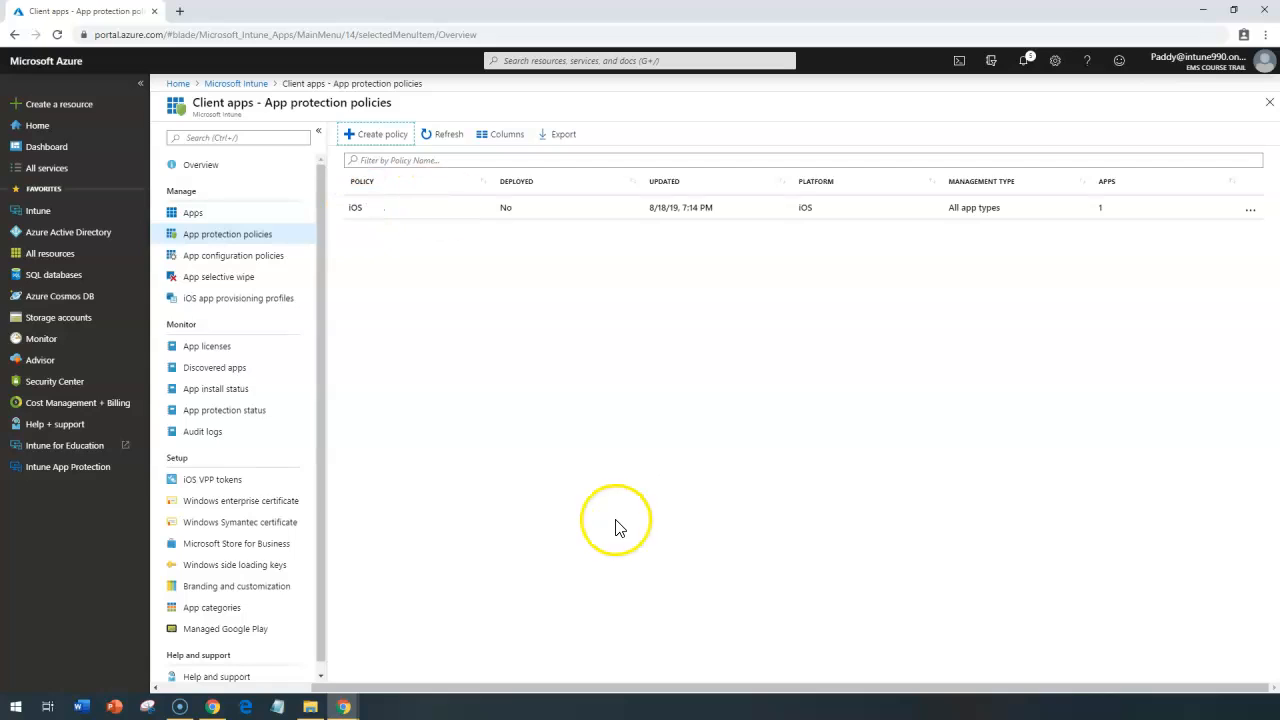